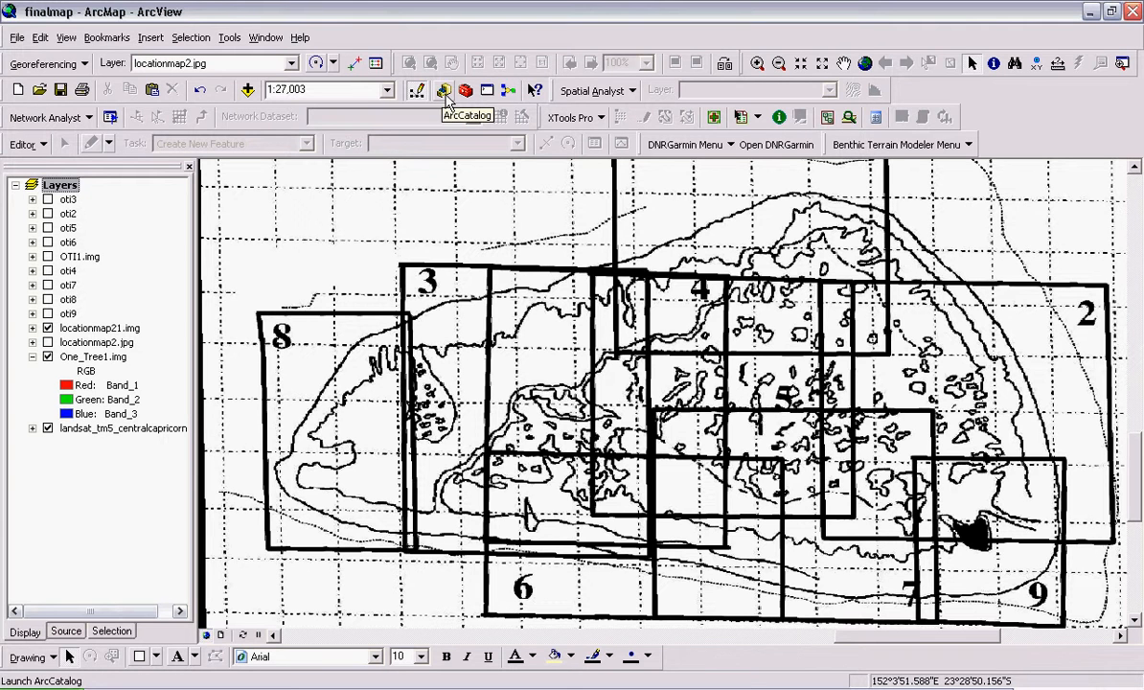
Switch to ArcCatalog.
left_click(41, 688)
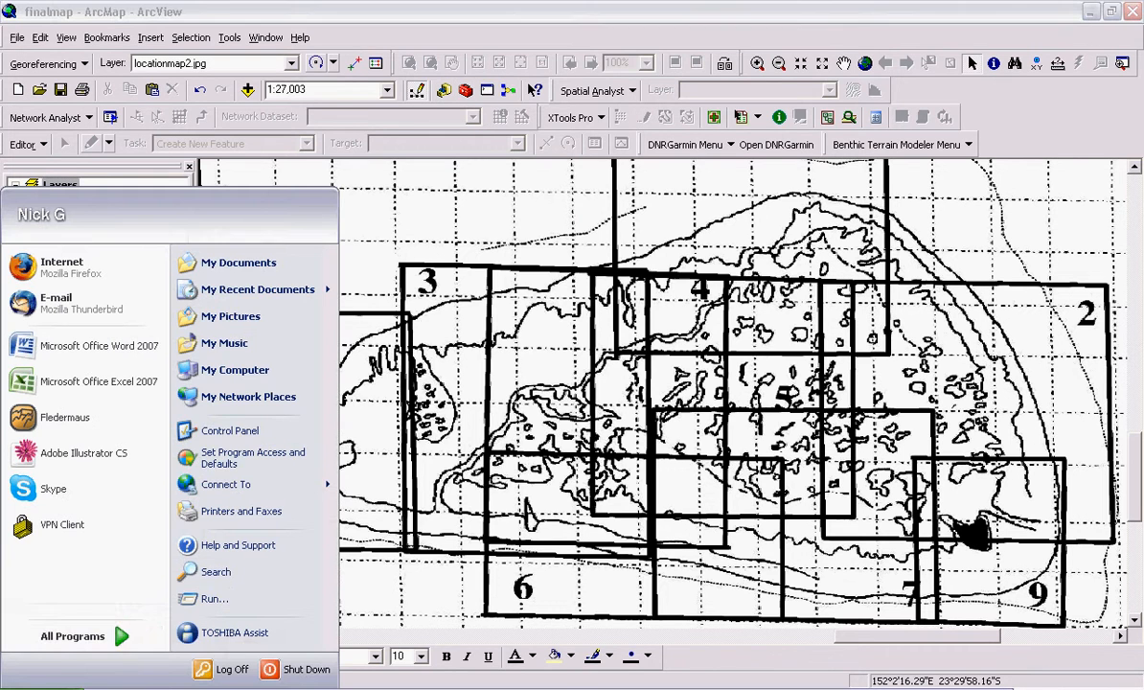
left_click(79, 640)
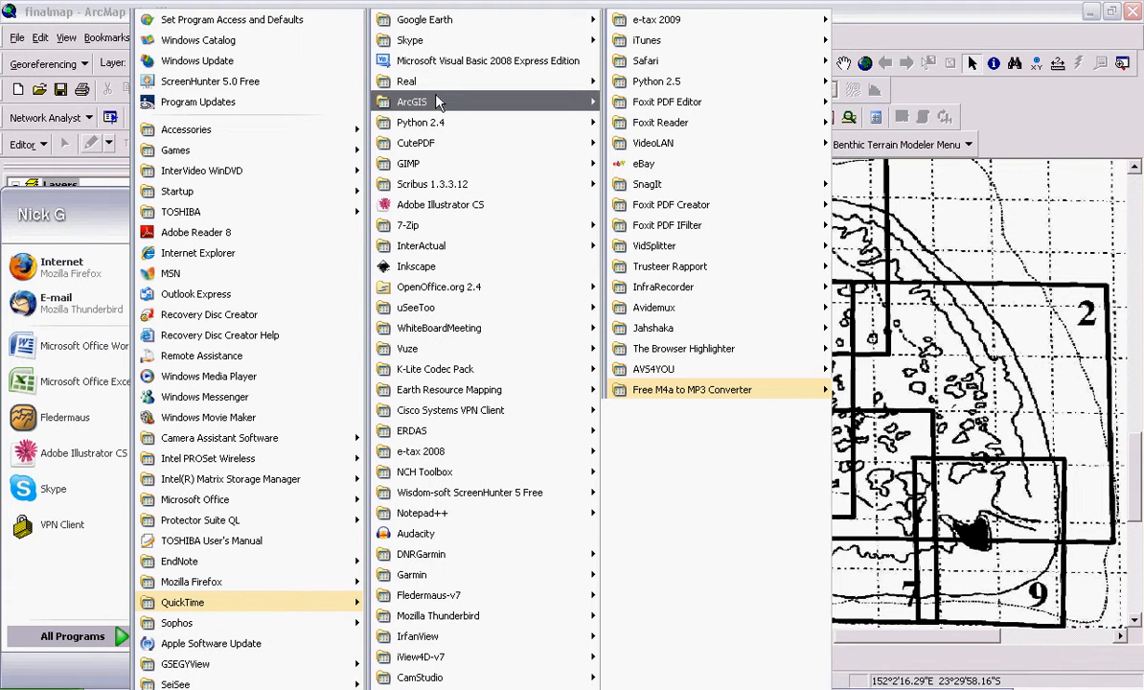
mouse_move(575, 102)
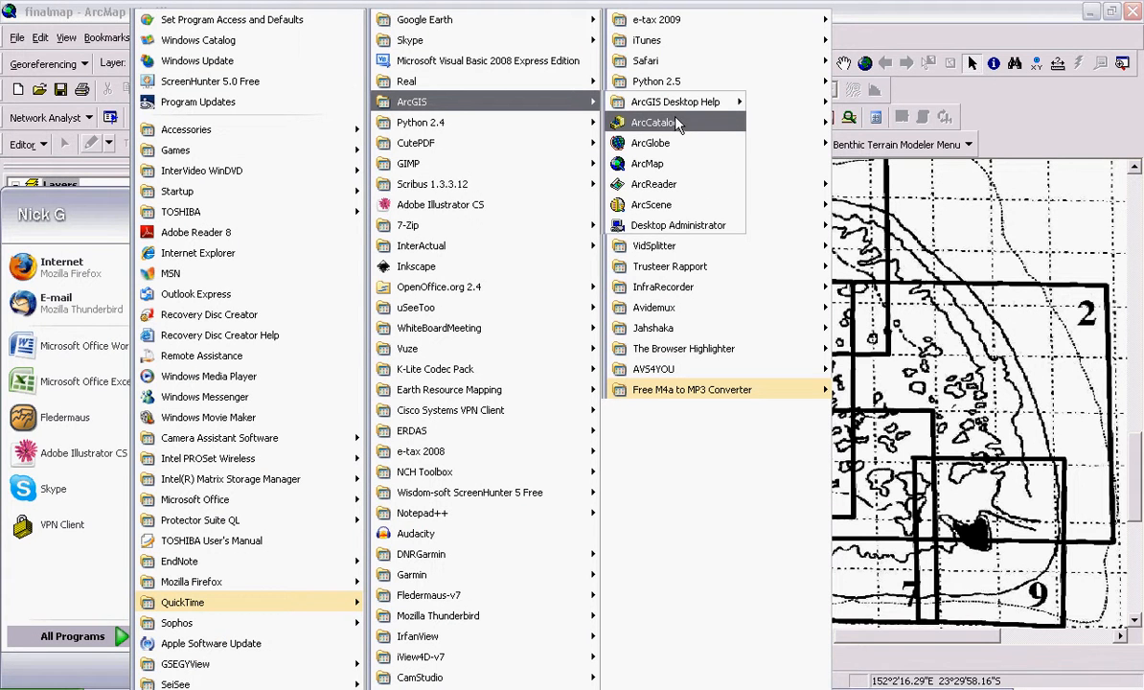
left_click(1013, 100)
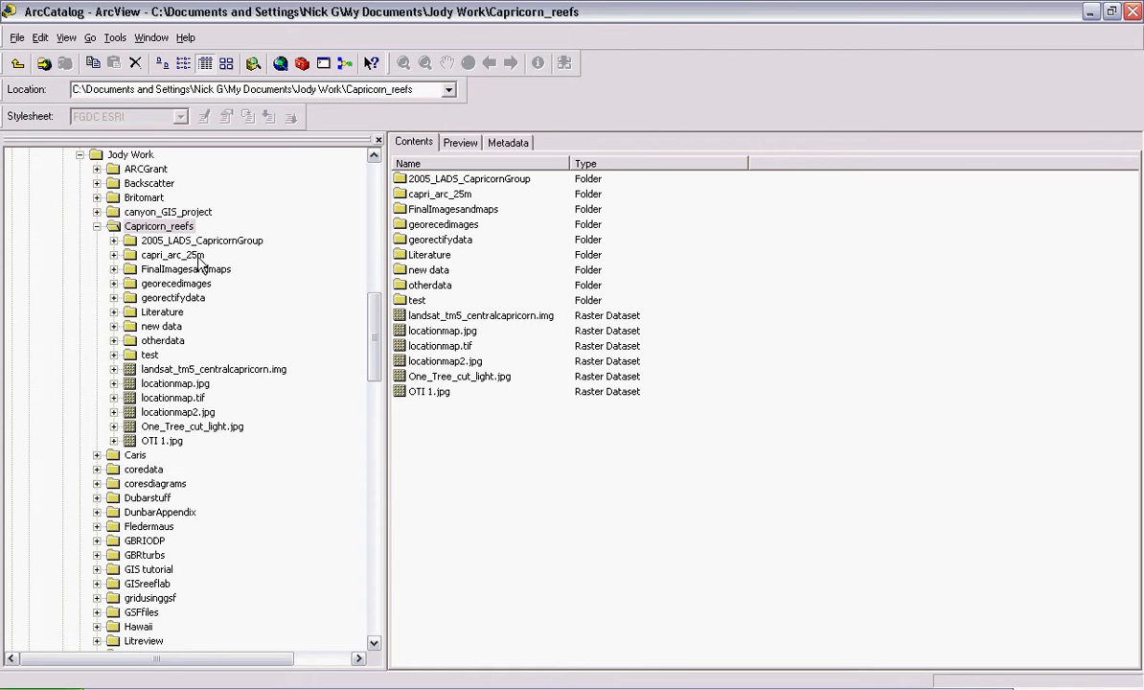
Create a folder named EmptyShapefiles inside the Capricorn_reefs folder and open it.
scroll(161, 233, "up", 1)
scroll(161, 232, "down", 1)
right_click(161, 232)
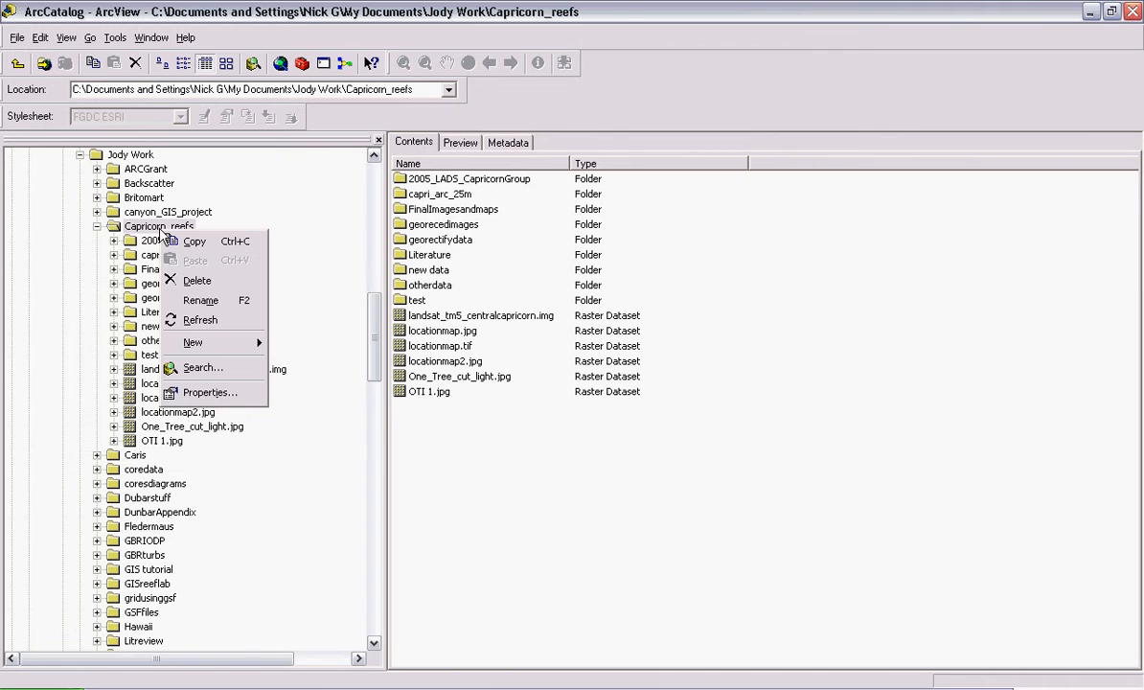
mouse_move(206, 342)
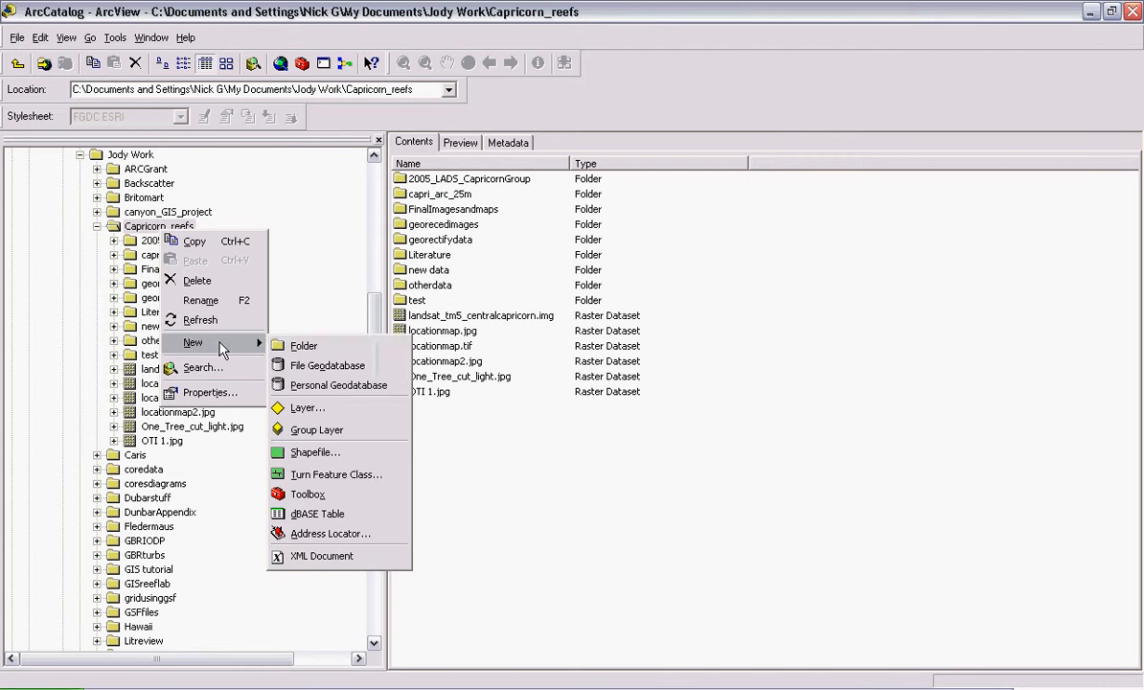
left_click(306, 348)
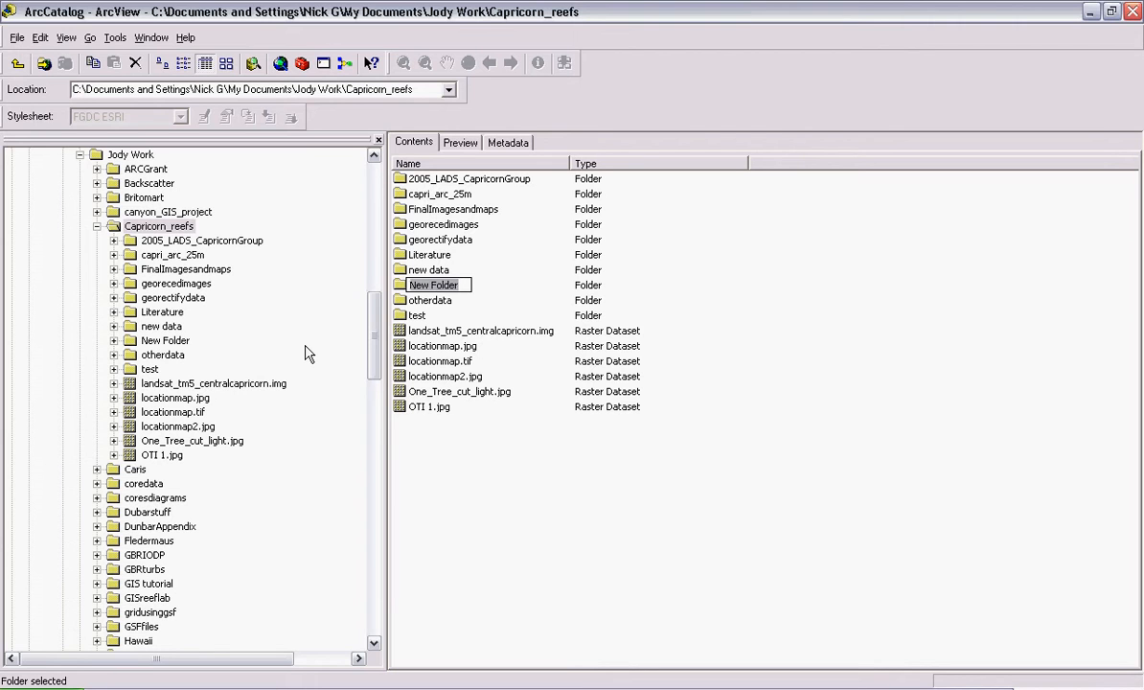
type("EmptyS")
type("hae")
key("Return")
key("BackSpace")
type("pefiles")
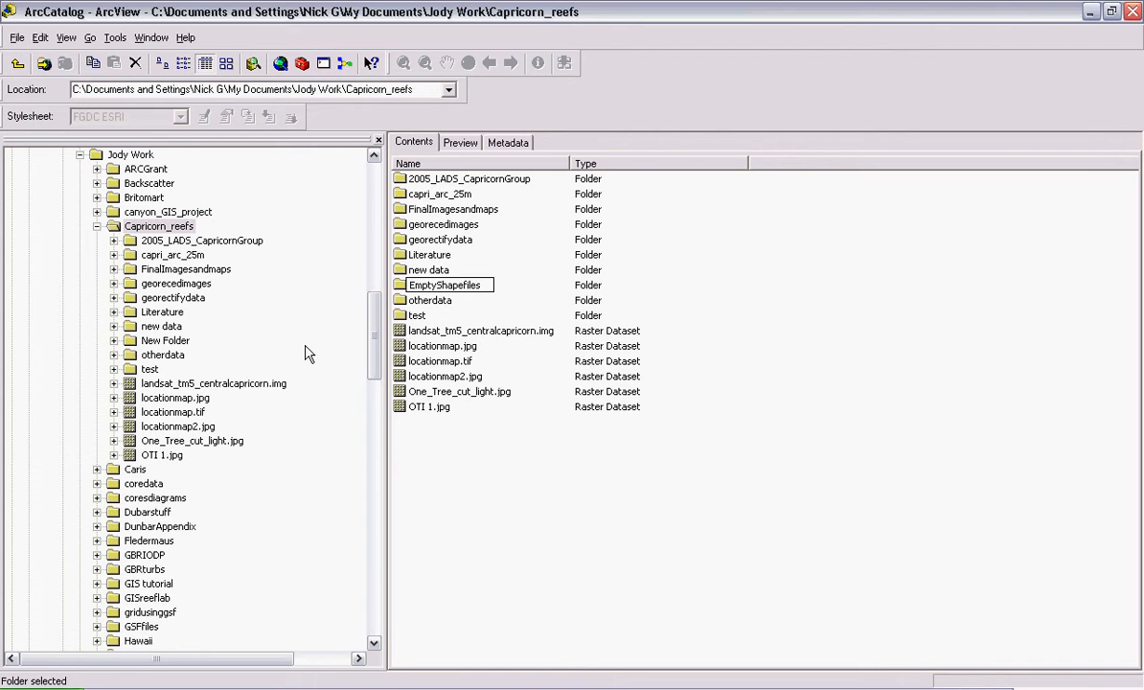
left_click(448, 522)
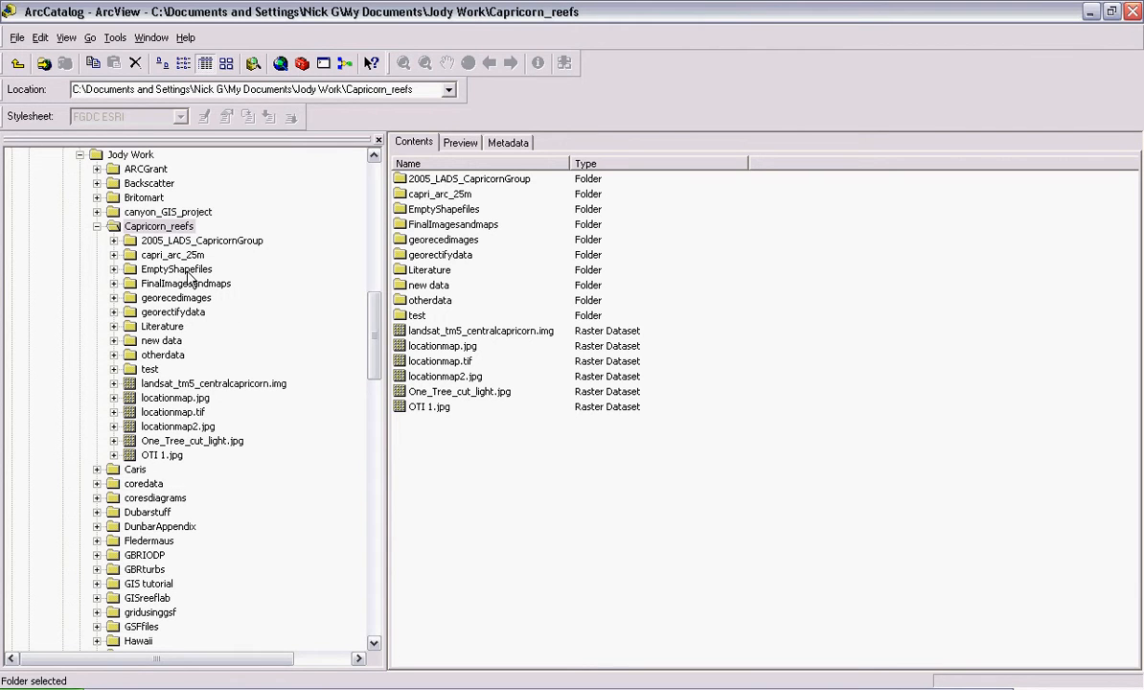
left_click(182, 271)
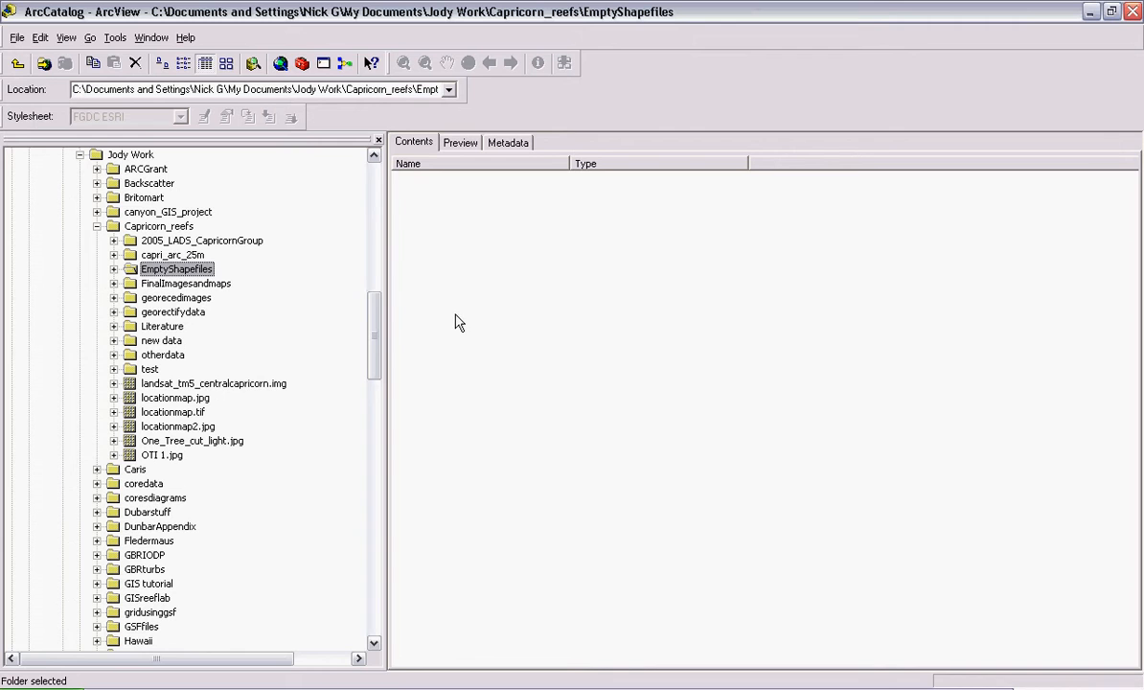
right_click(524, 307)
mouse_move(580, 425)
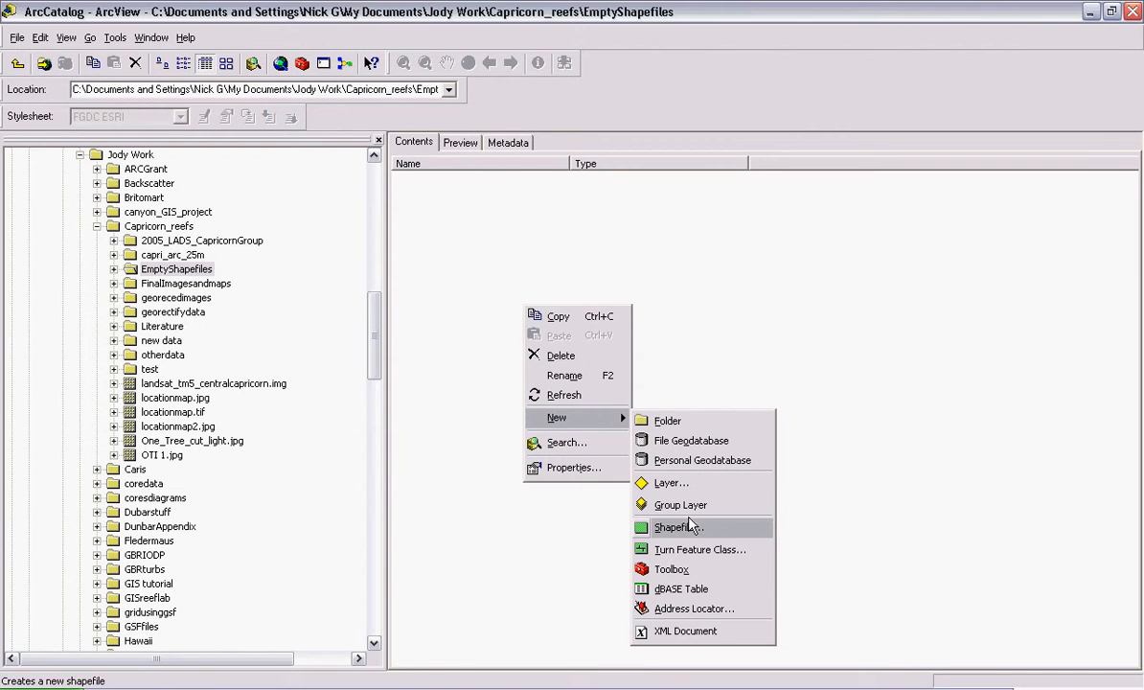
left_click(637, 265)
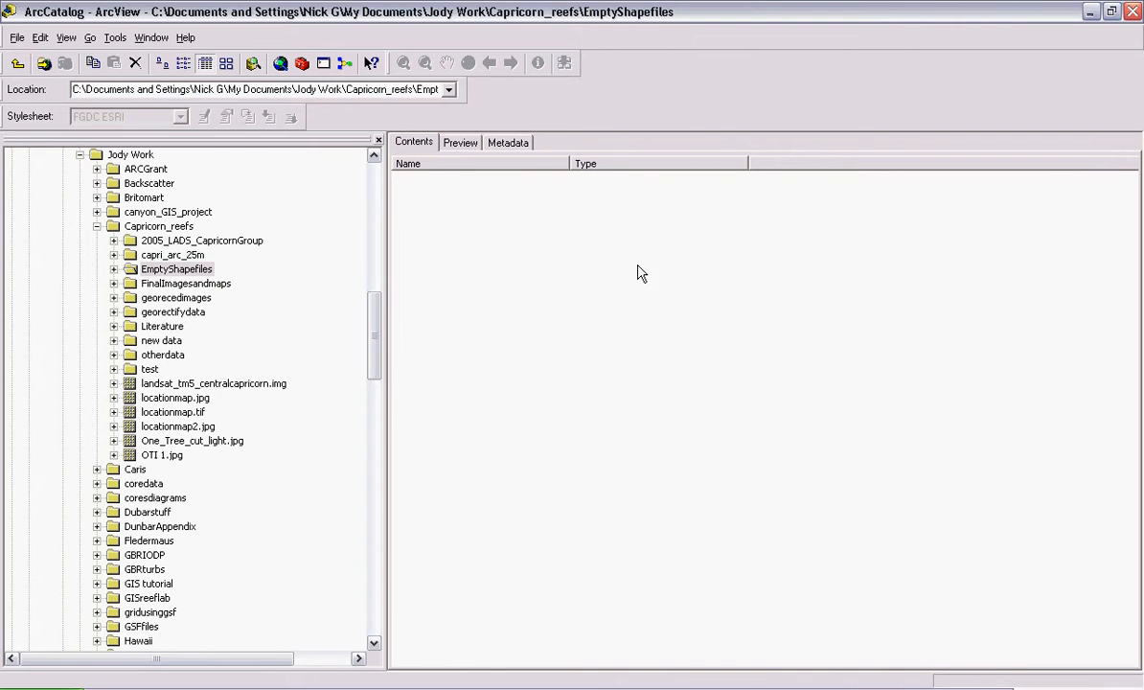
Start a new polygon shapefile named Environement1 in the EmptyShapefiles folder and open its spatial reference for editing.
right_click(540, 271)
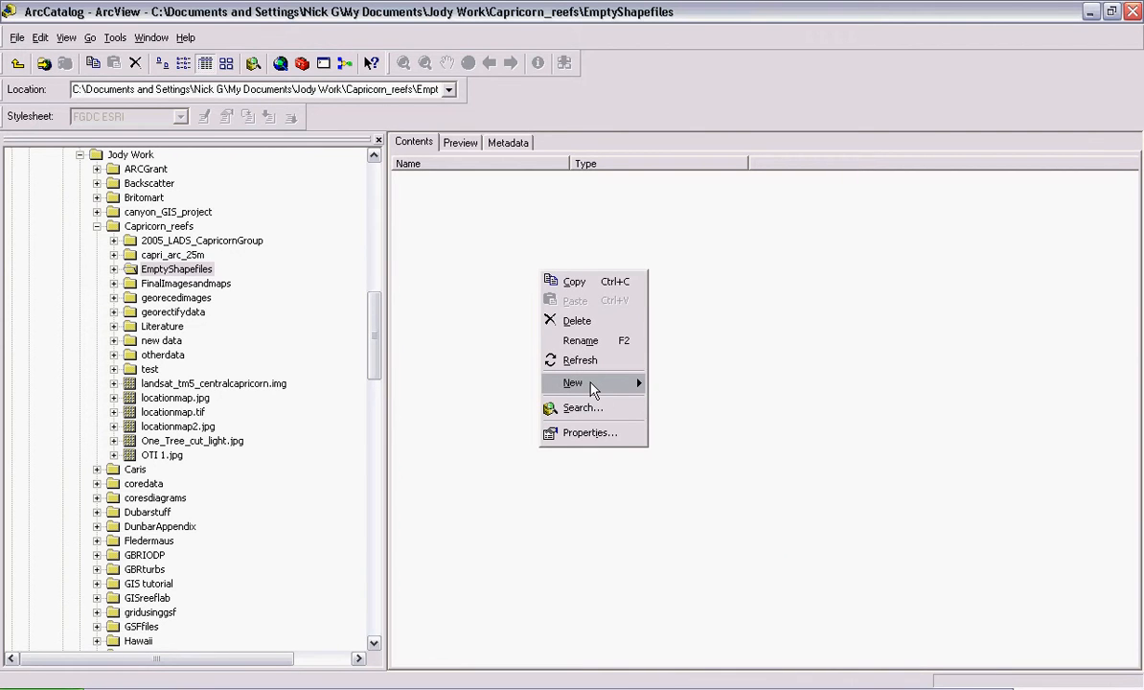
mouse_move(565, 384)
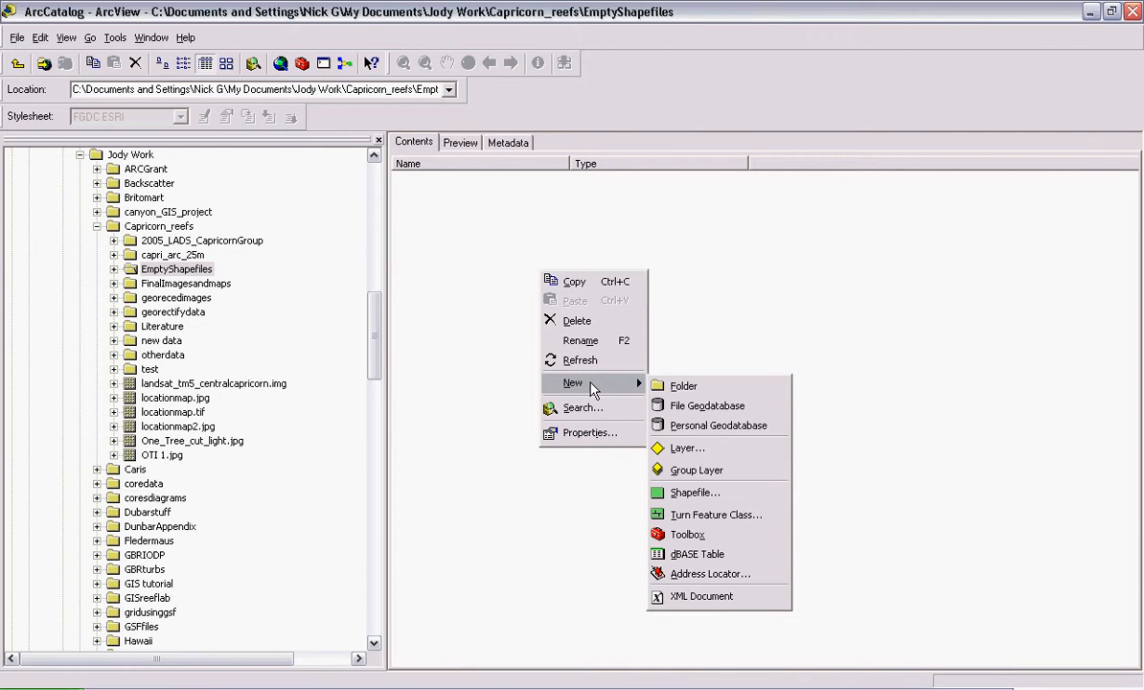
left_click(672, 488)
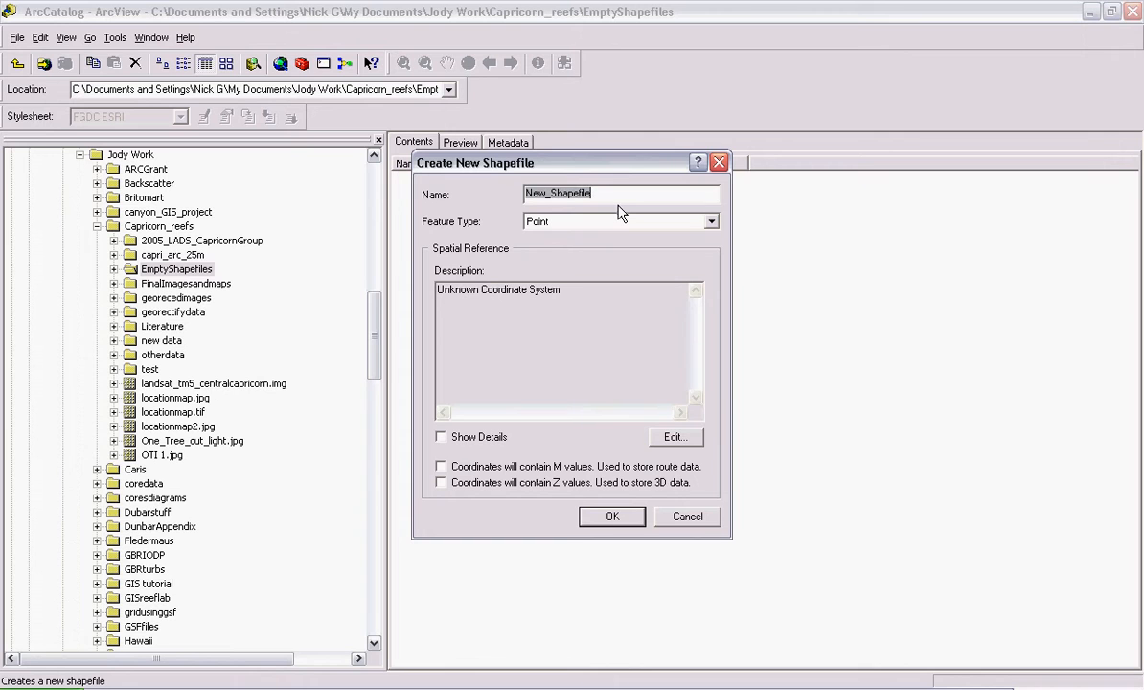
type("Envior")
key("BackSpace")
key("BackSpace")
type("ronemtn")
key("BackSpace")
key("BackSpace")
type("ent1")
key("Tab")
key("Down")
key("Up")
key("Tab")
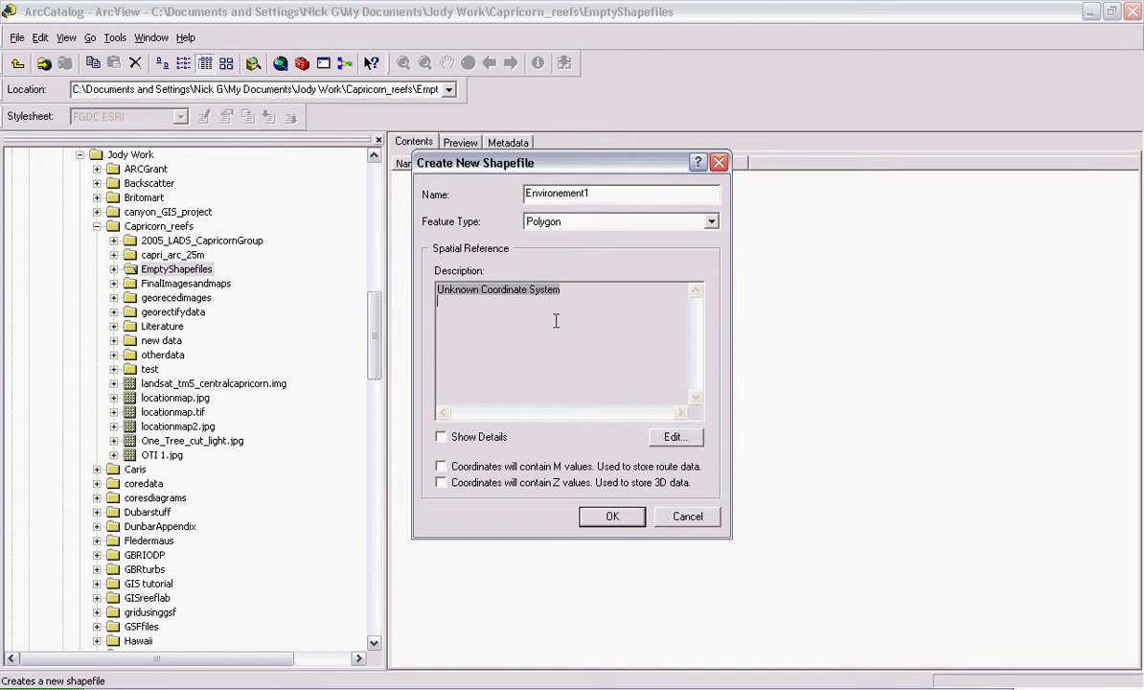
left_click(692, 438)
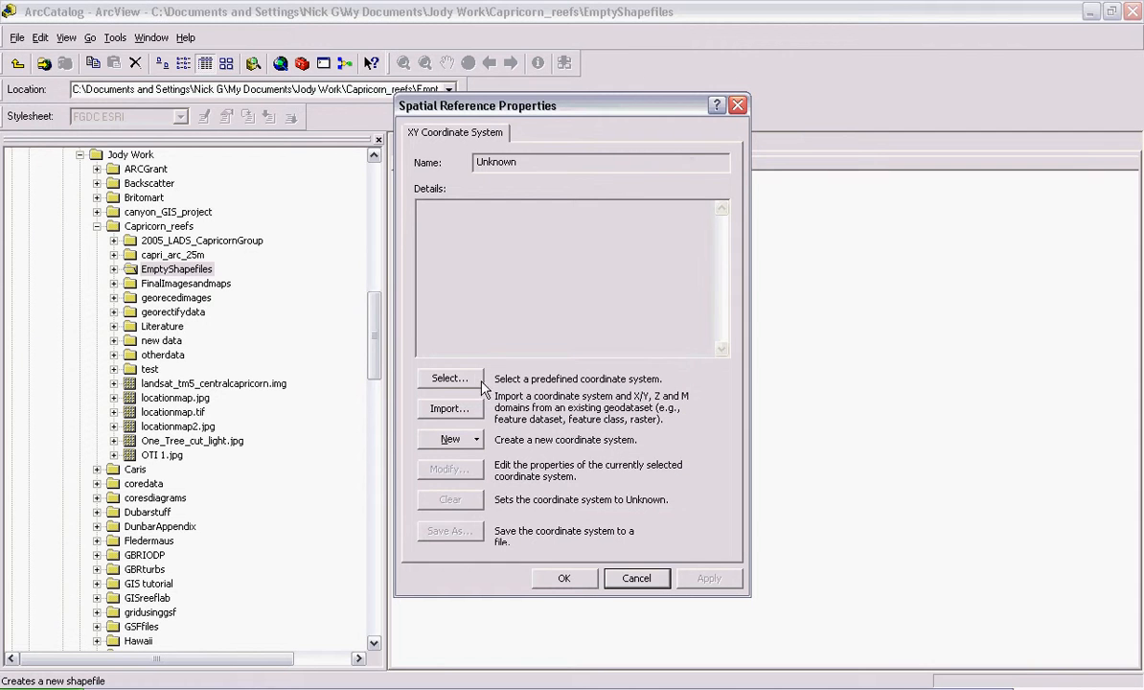
left_click(447, 376)
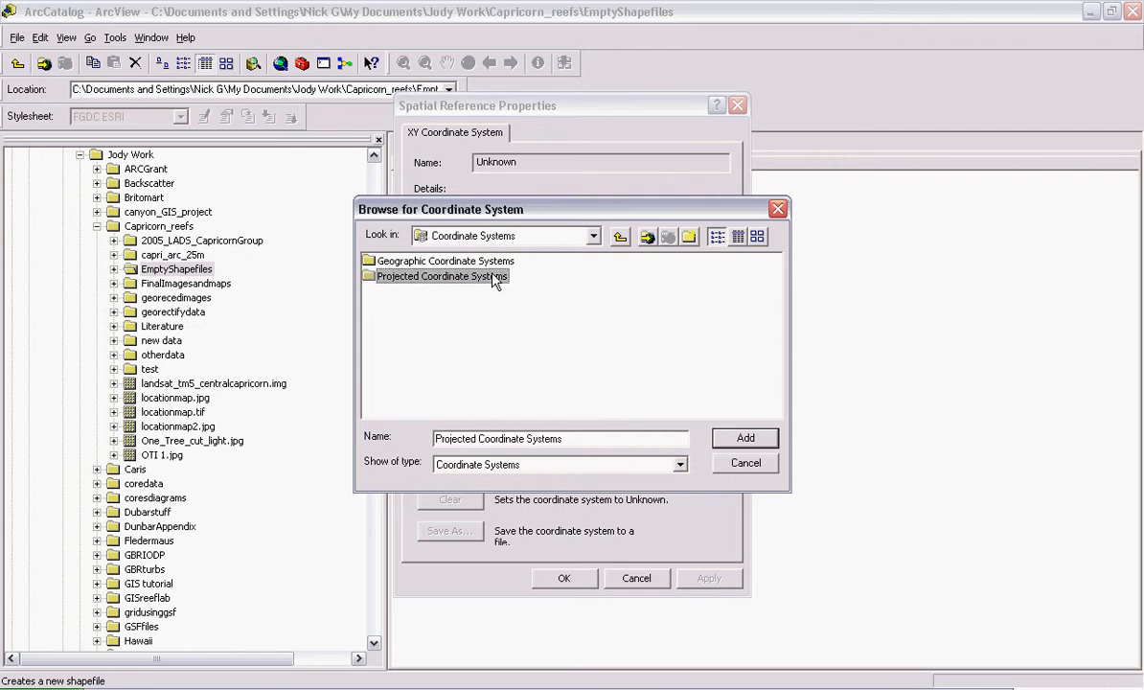
double_click(494, 277)
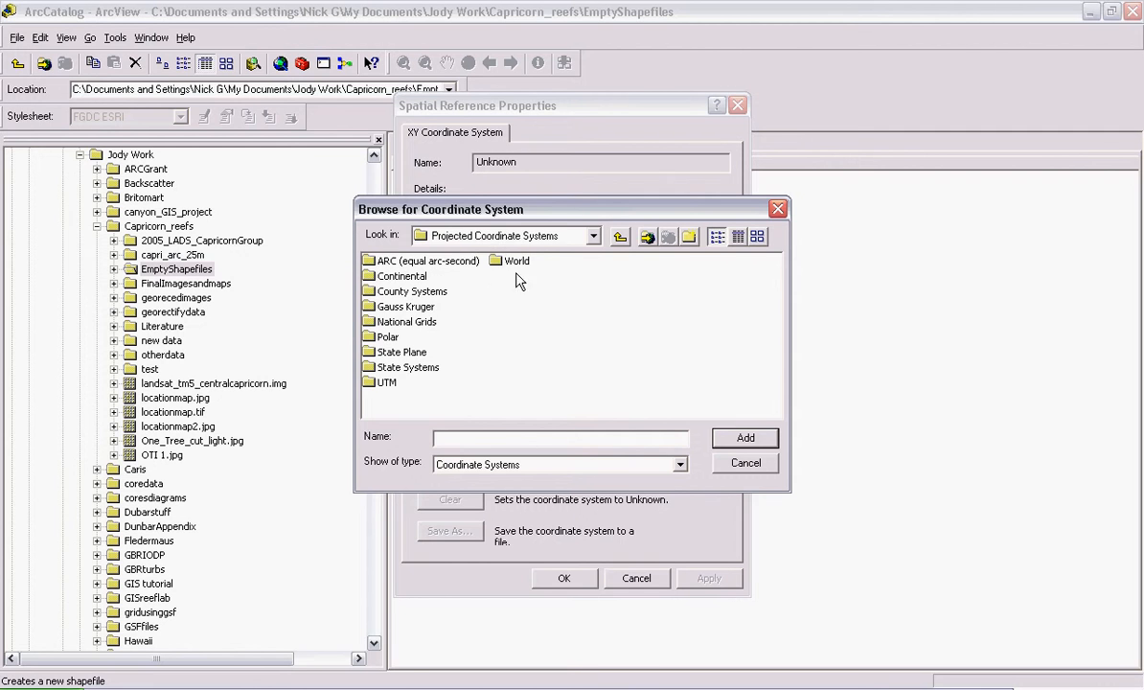
left_click(621, 238)
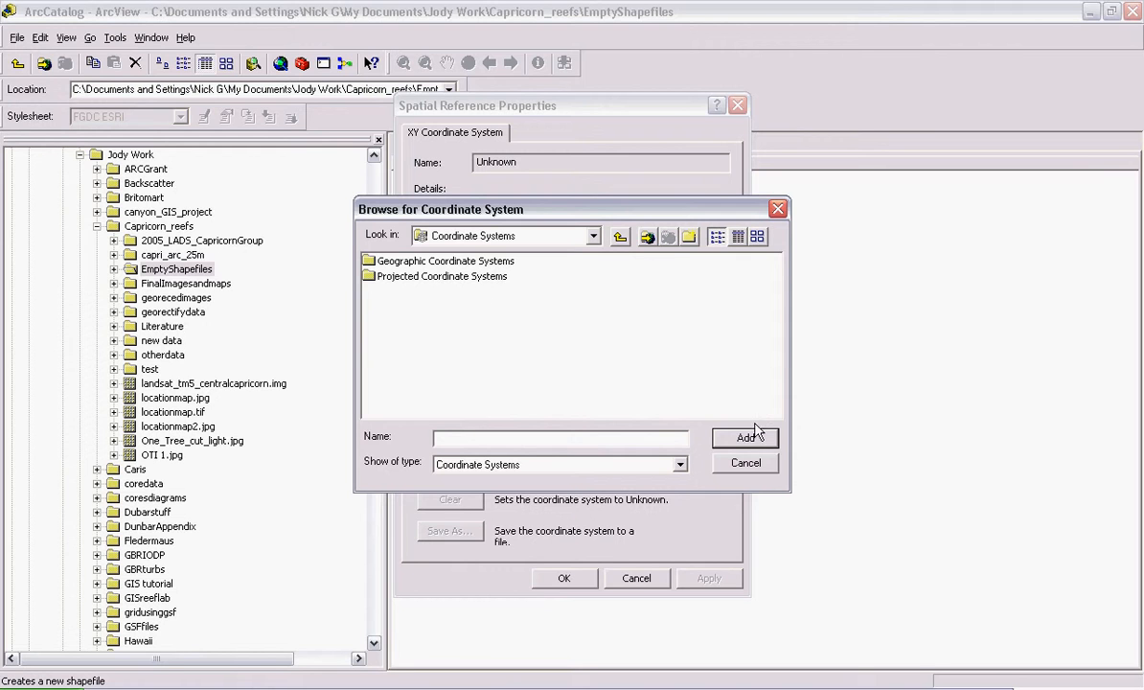
left_click(755, 468)
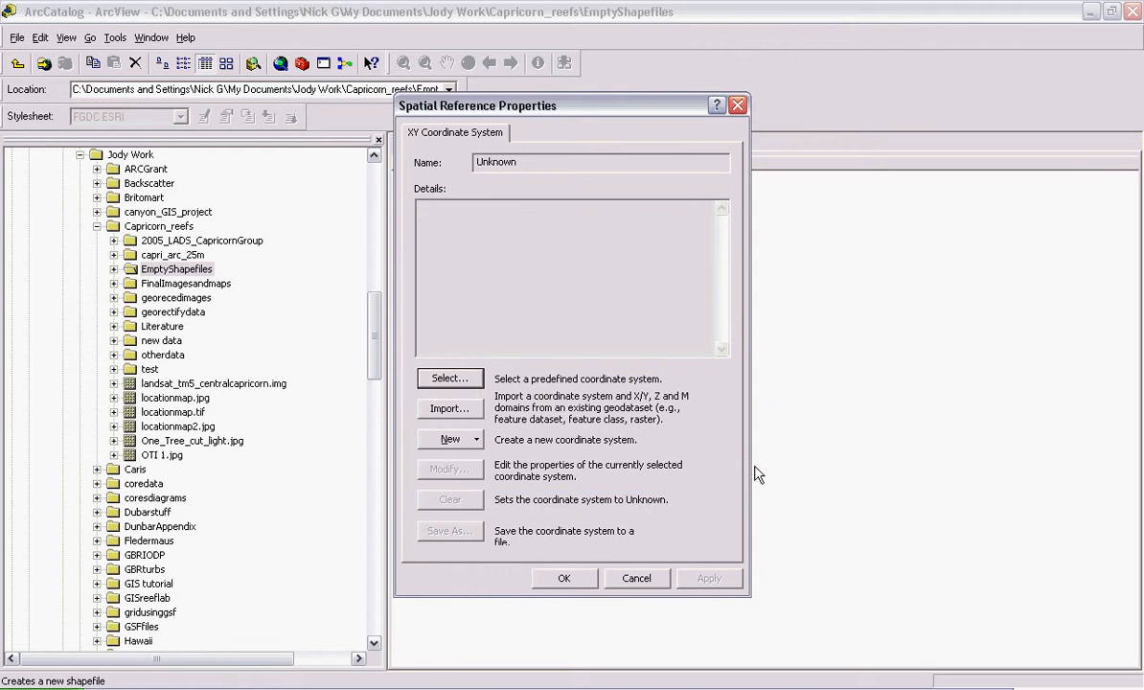
Import the WGS_1984_UTM_Zone_56S coordinate system from an existing Reef_Environment shapefile in ShapefilestoMap and create the new shapefile.
left_click(450, 410)
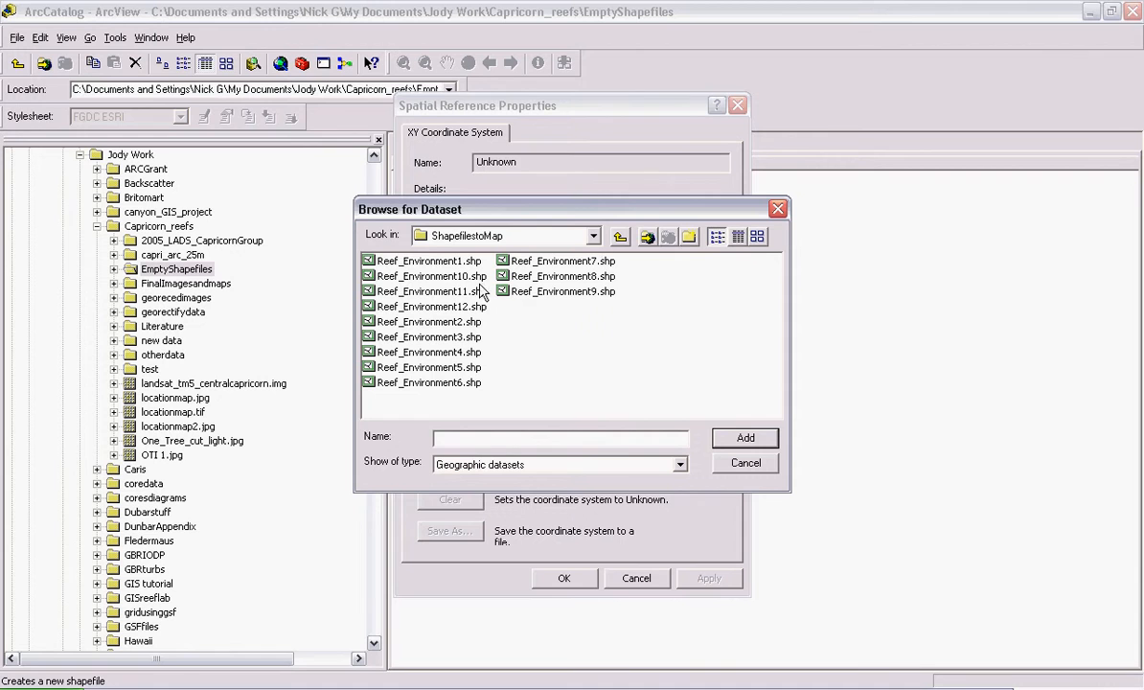
double_click(434, 271)
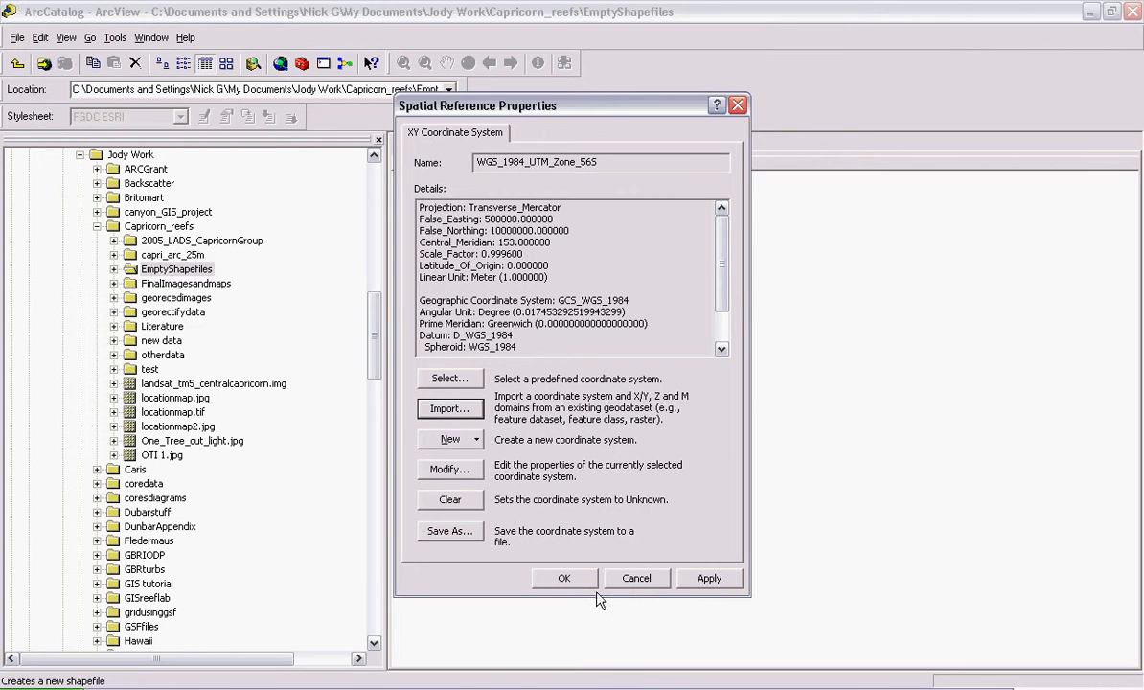
left_click(566, 578)
left_click_drag(564, 346, 440, 287)
left_click(556, 308)
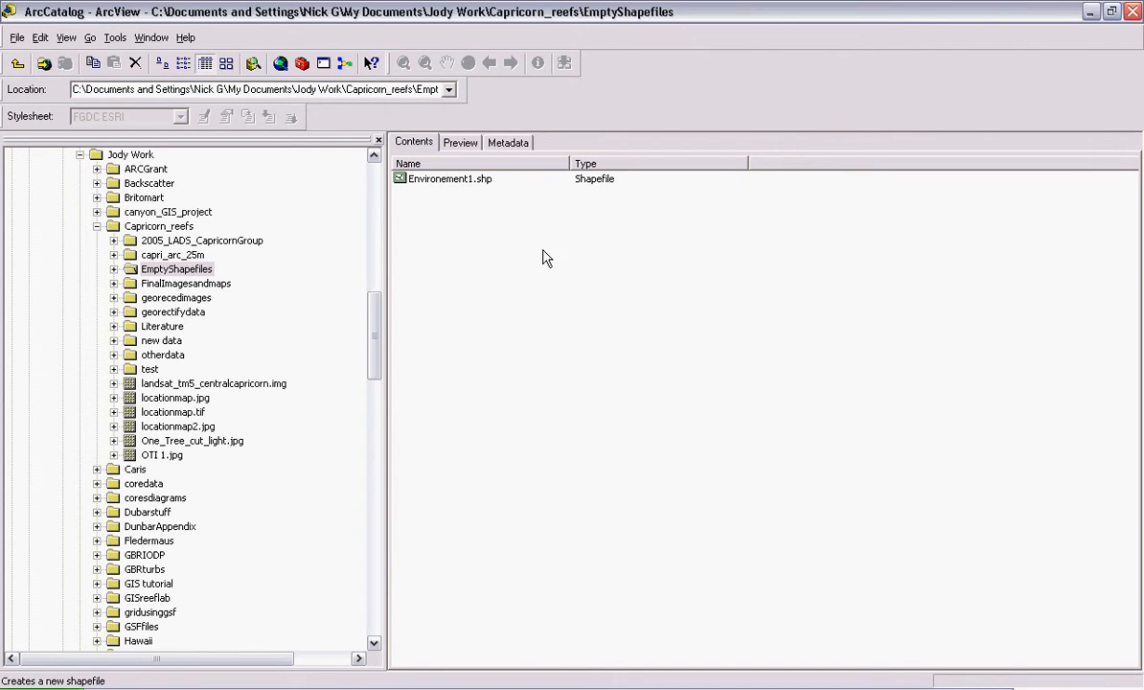
Open the properties of Environement1.shp, check its XY coordinate system and return to its attribute field list.
left_click(449, 188)
right_click(448, 185)
left_click(510, 350)
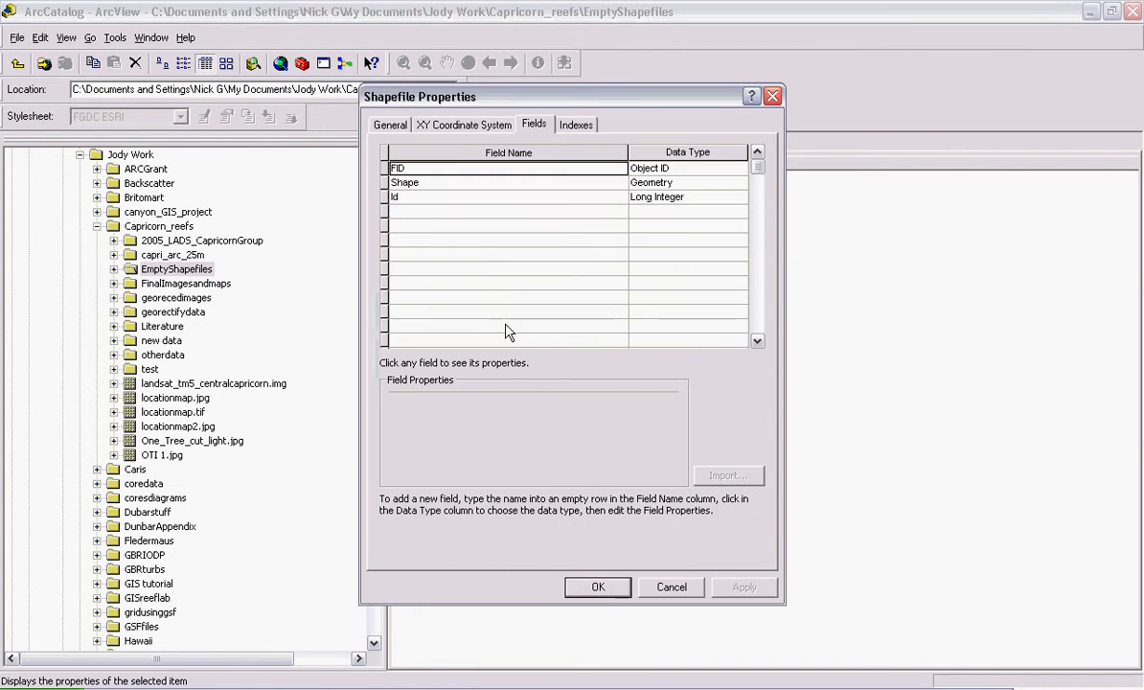
left_click(450, 129)
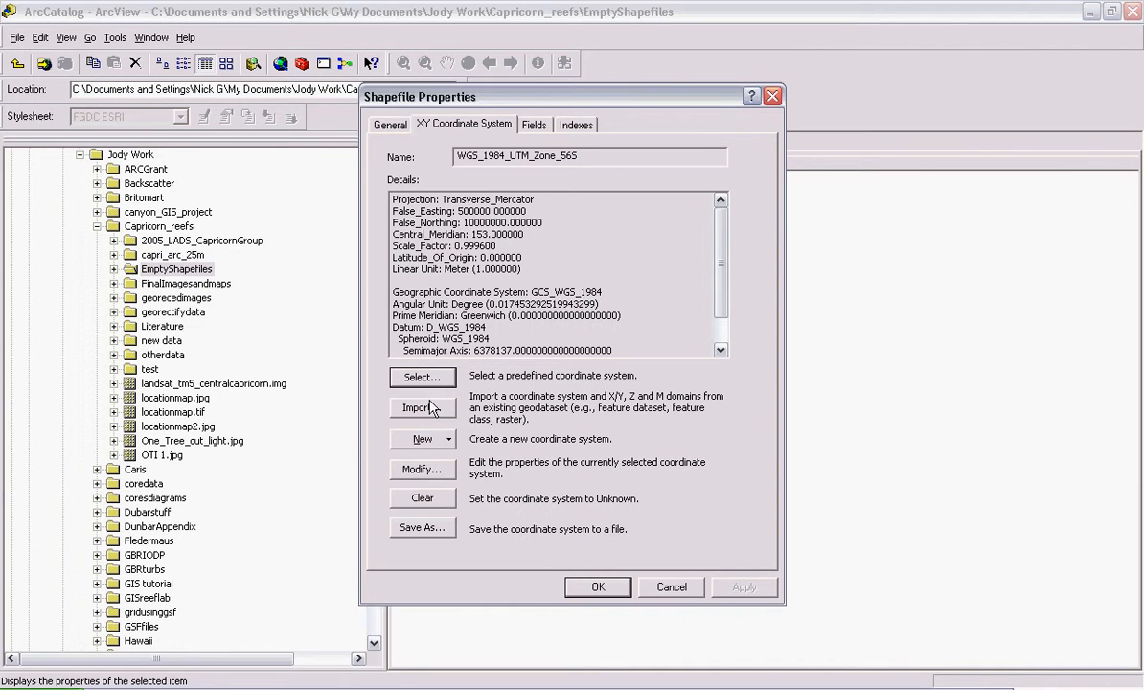
left_click(533, 125)
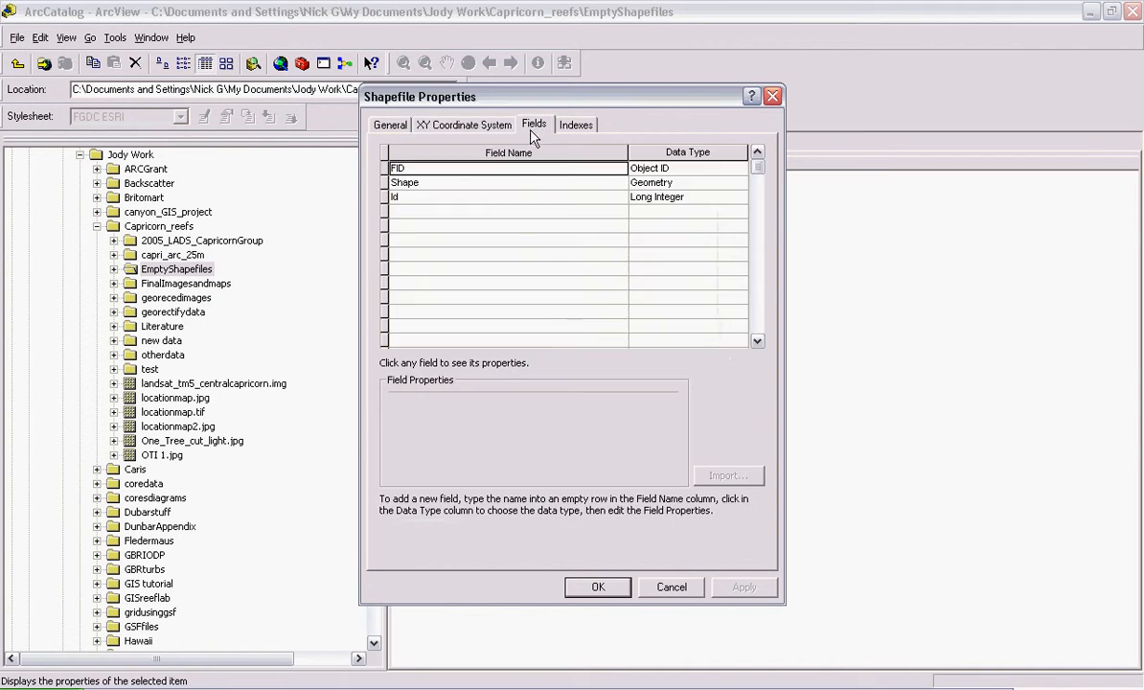
Add an attribute field named Area with the Long Integer data type.
left_click(471, 213)
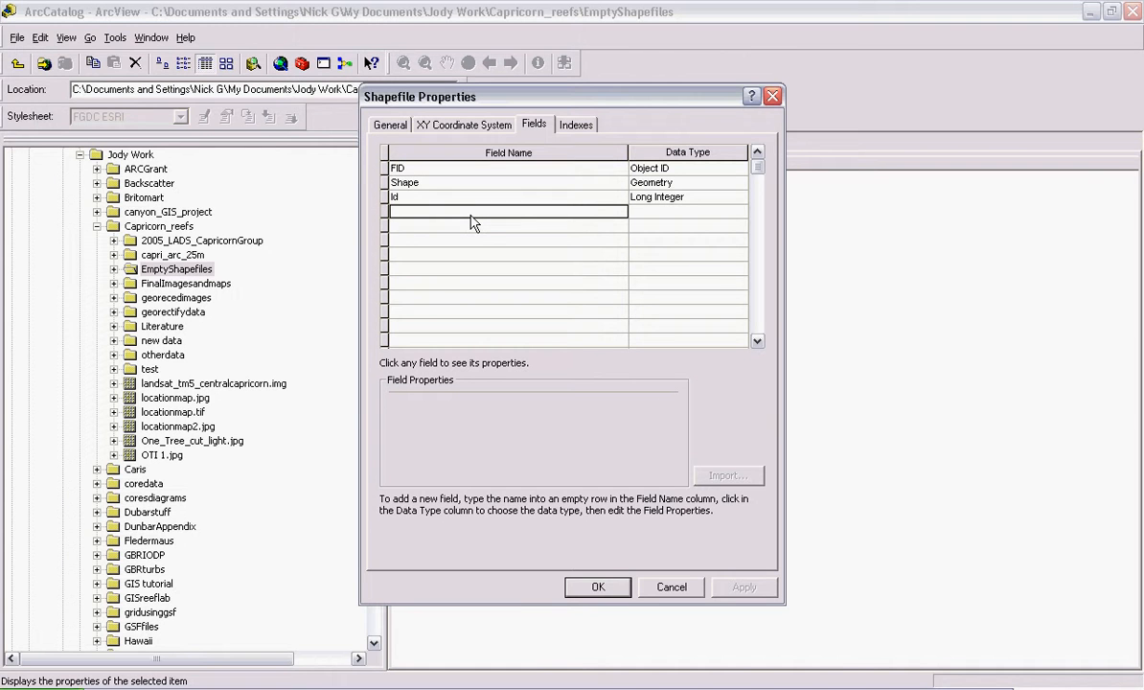
type("A")
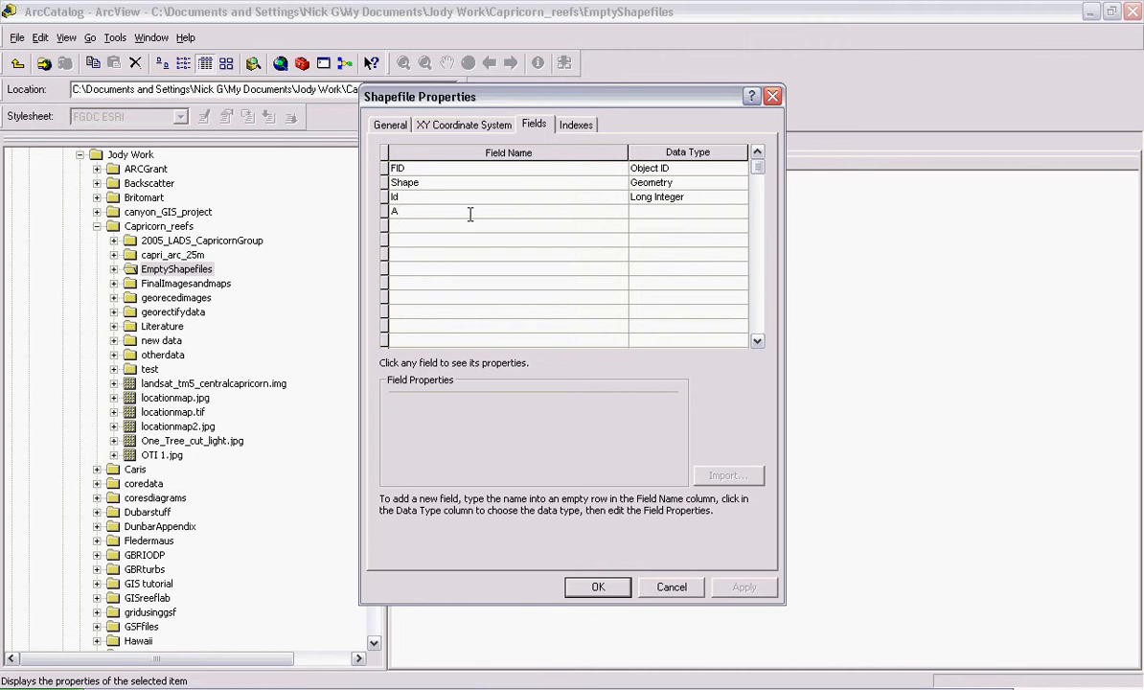
type("rea")
left_click(676, 213)
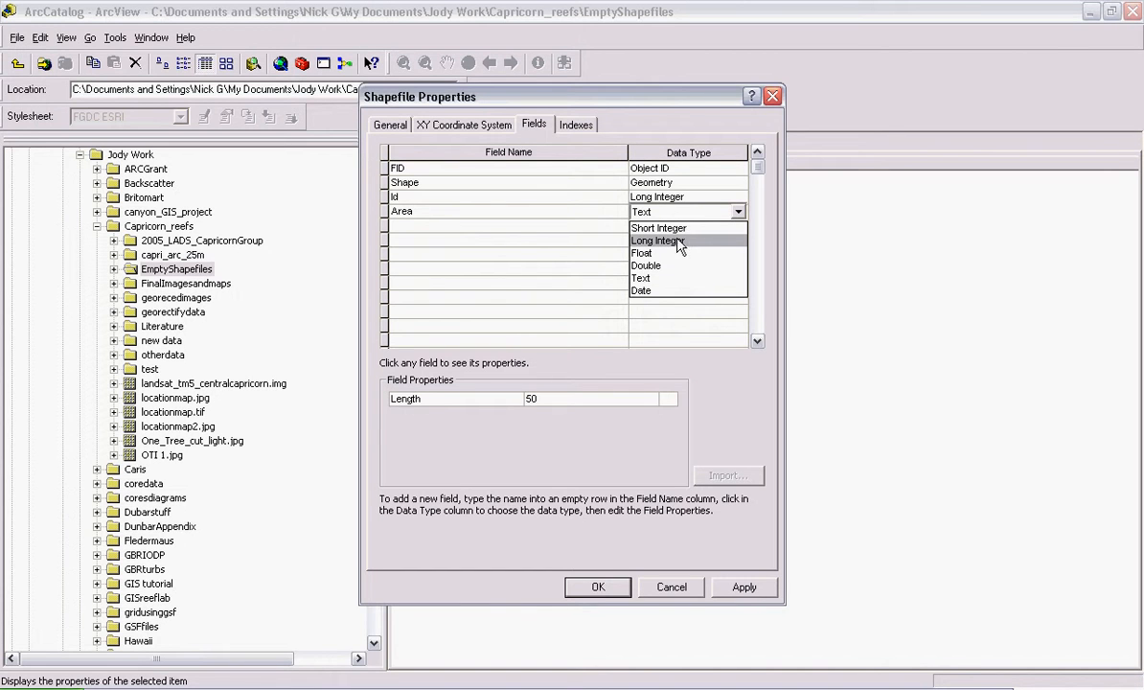
left_click(682, 242)
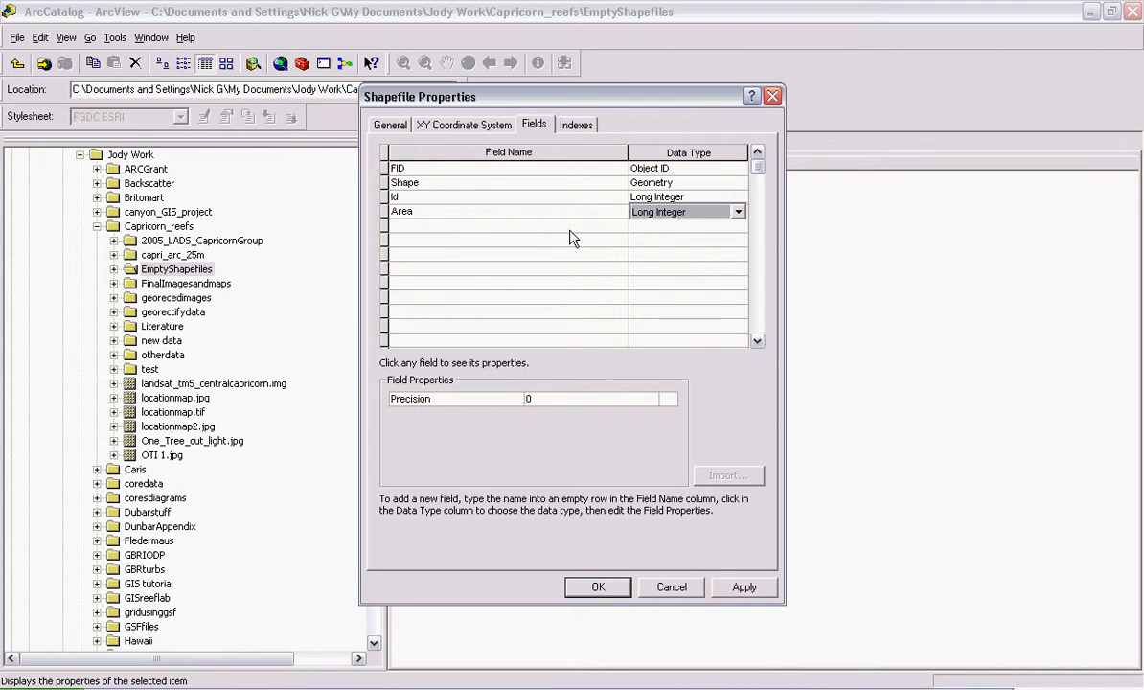
Add an attribute field named Feature with the Text data type.
left_click(488, 227)
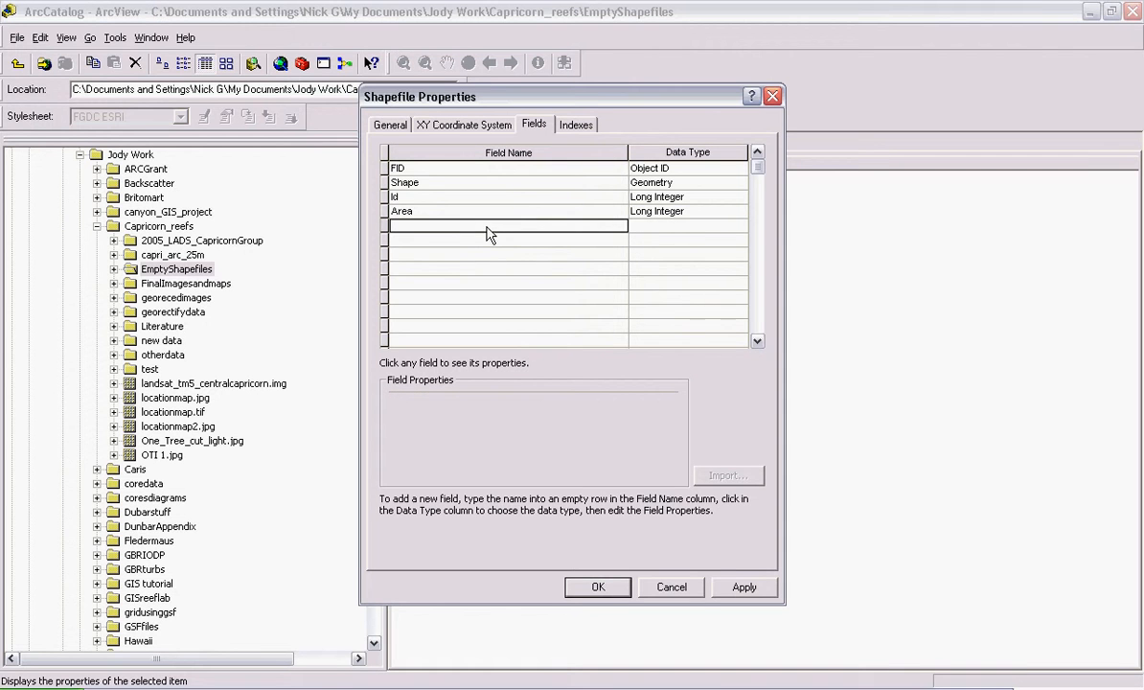
type("Feature")
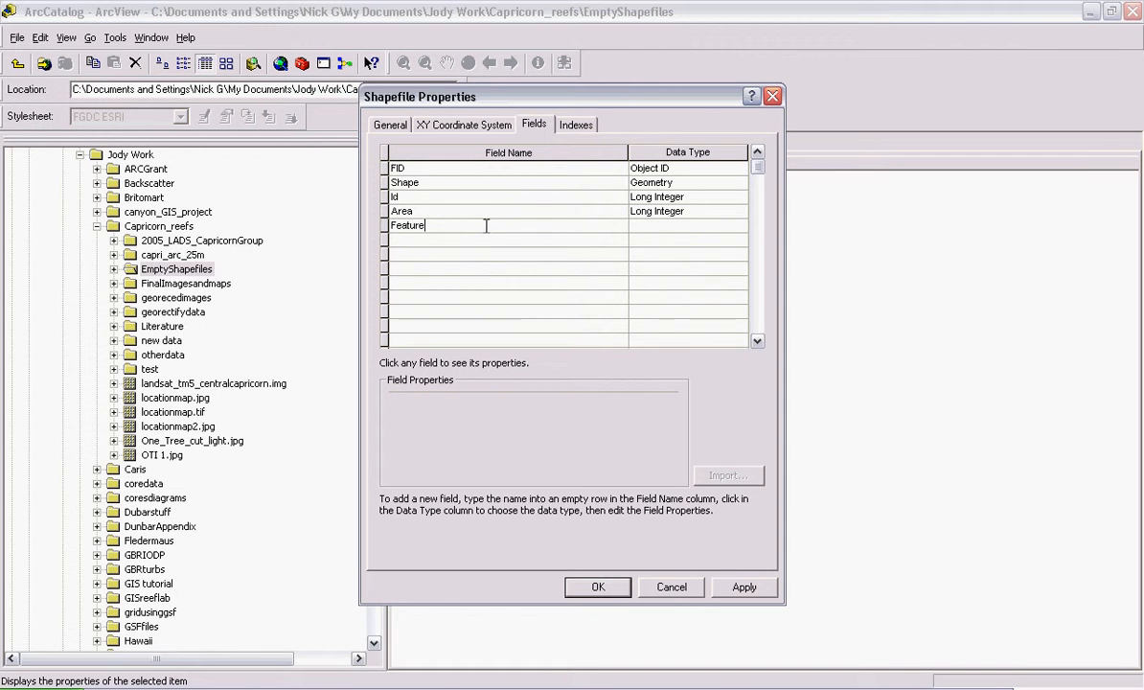
left_click(682, 228)
left_click(683, 227)
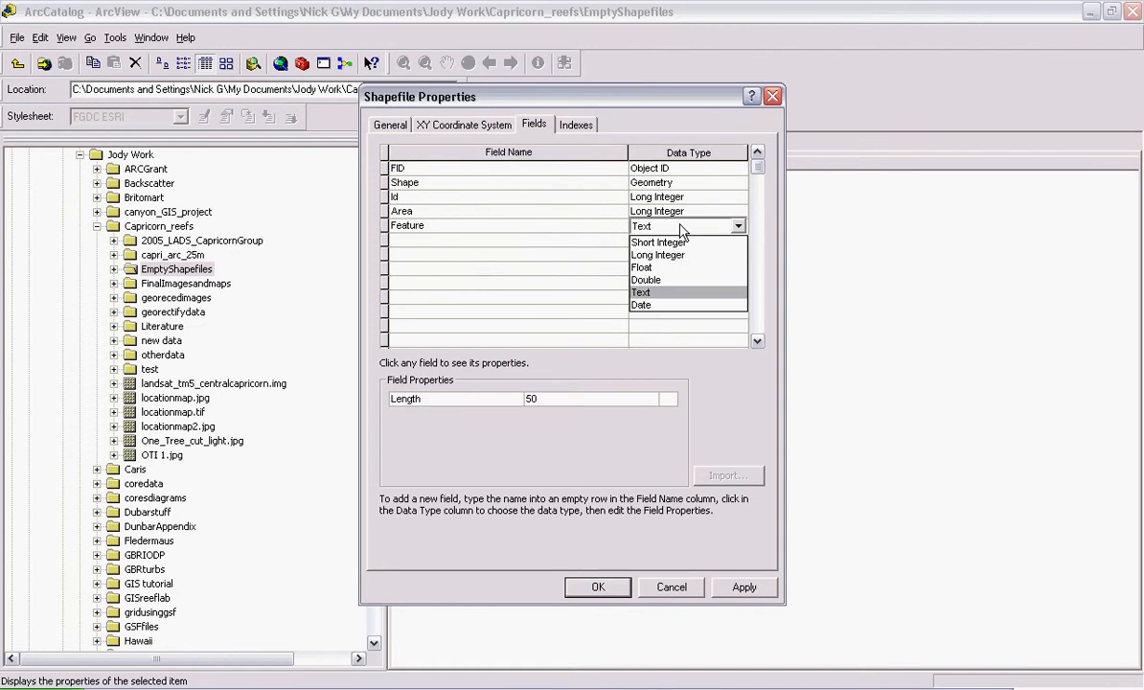
left_click(674, 293)
left_click(476, 241)
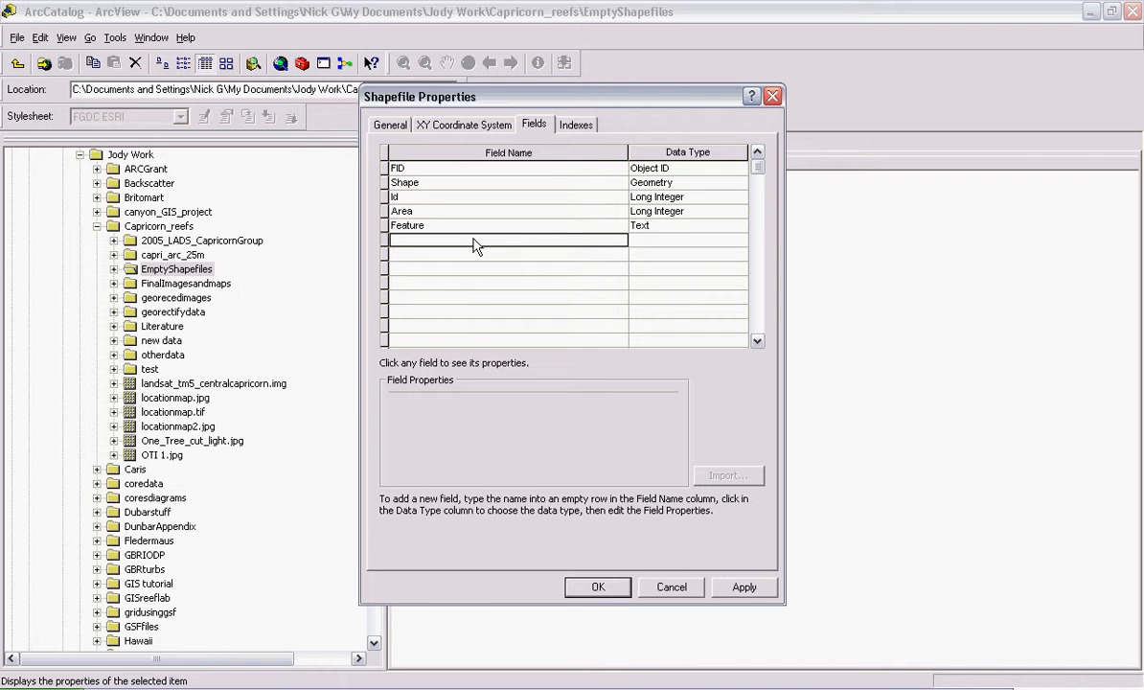
Add an attribute field named Notes with the Text data type.
type("Demo")
key("BackSpace")
key("BackSpace")
key("BackSpace")
key("BackSpace")
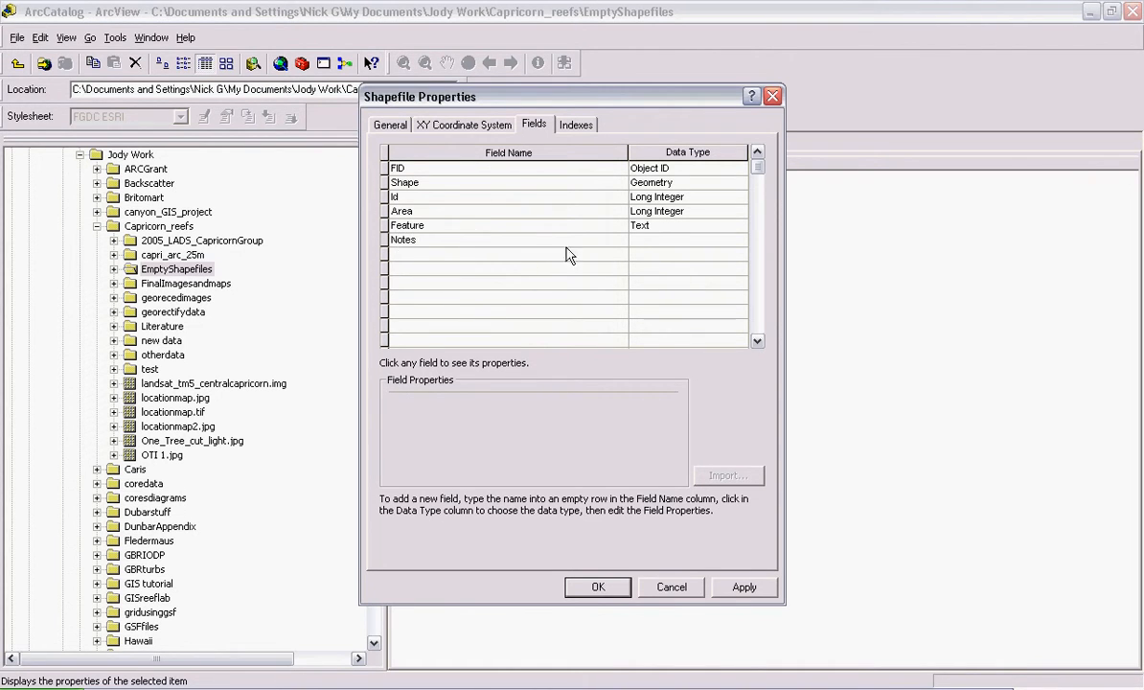
left_click(656, 242)
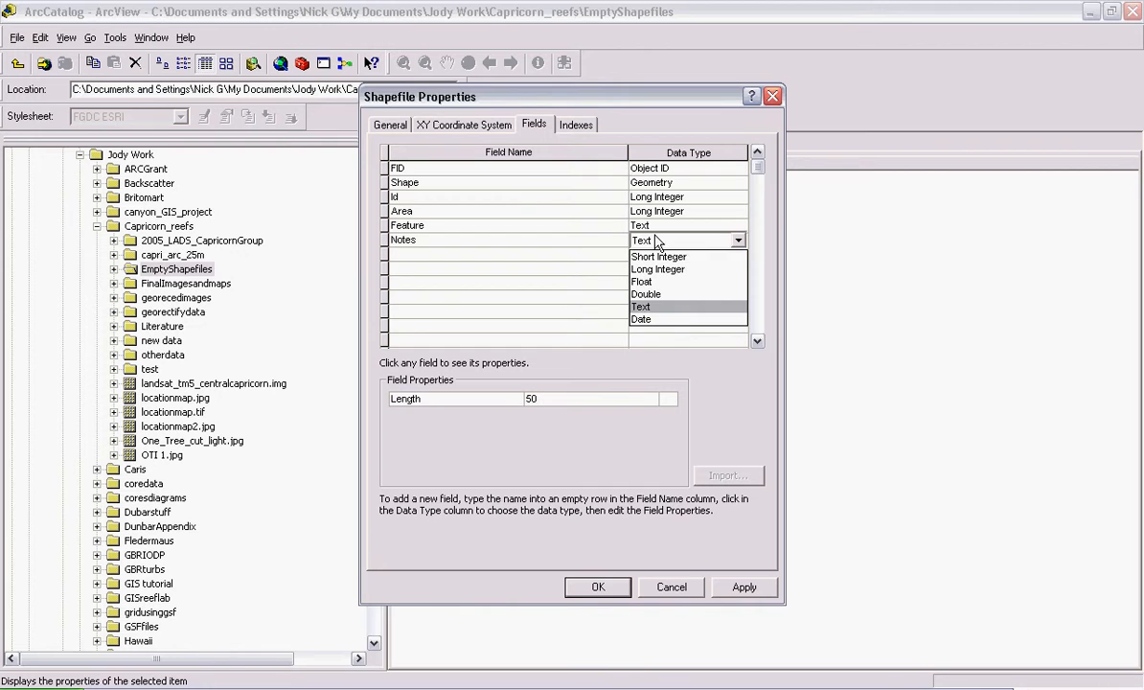
left_click(669, 307)
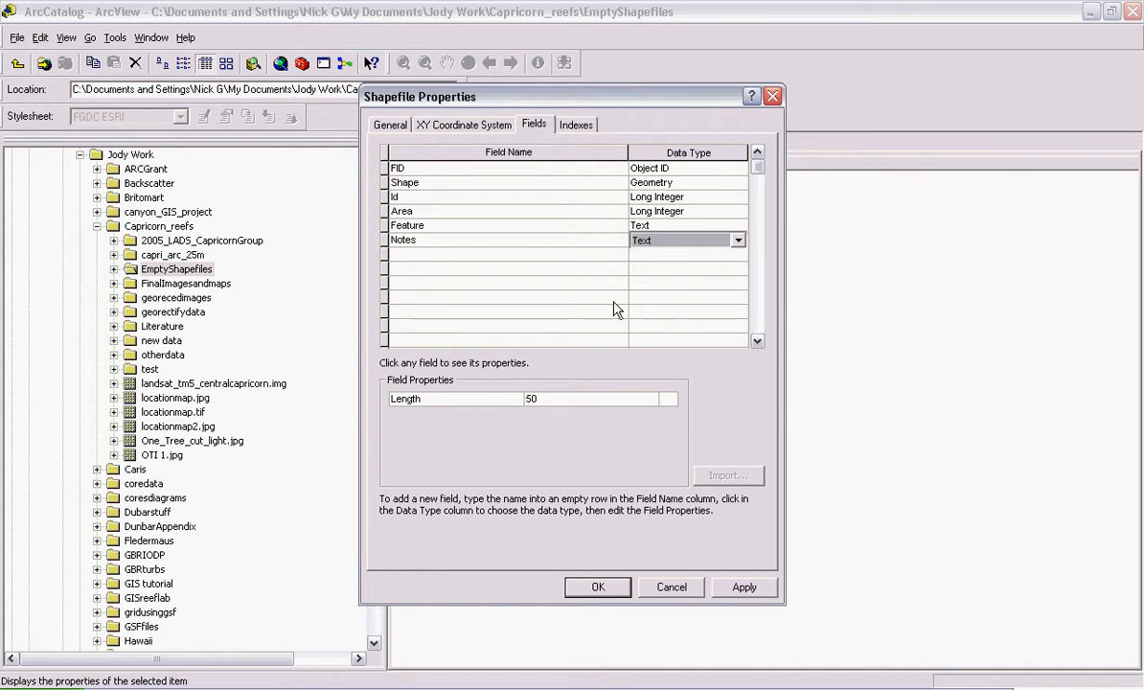
Set the Notes field's length to 60 and save the shapefile properties.
left_click(573, 403)
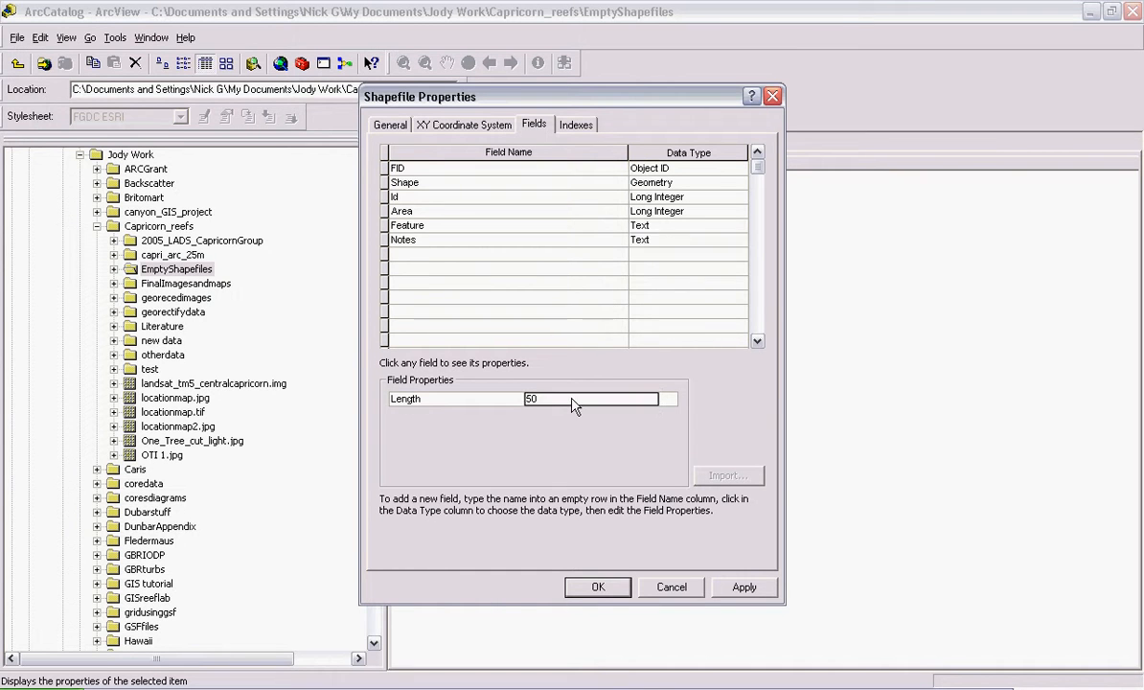
type("60")
left_click(653, 240)
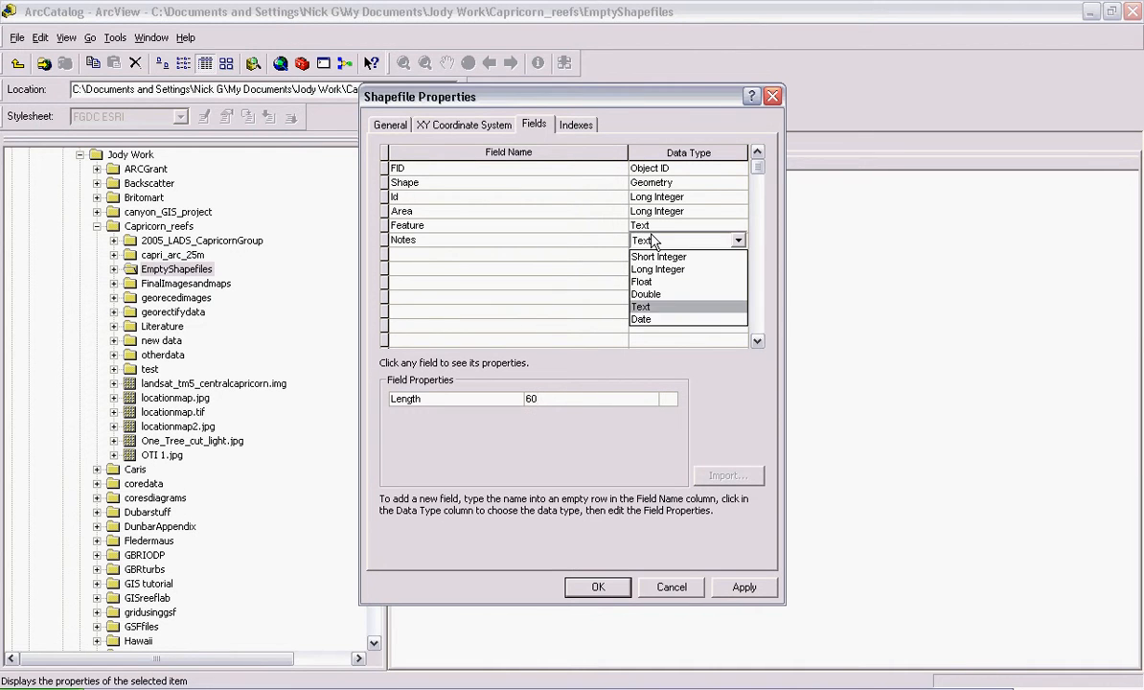
left_click(653, 240)
left_click(661, 227)
left_click(667, 228)
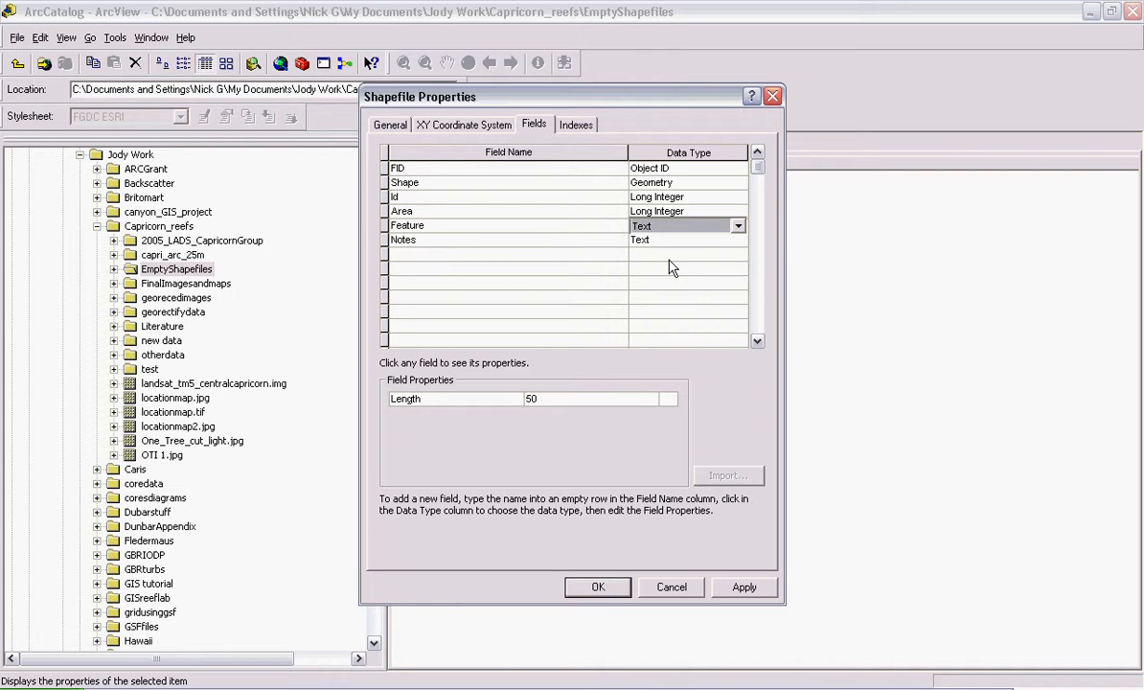
left_click(595, 582)
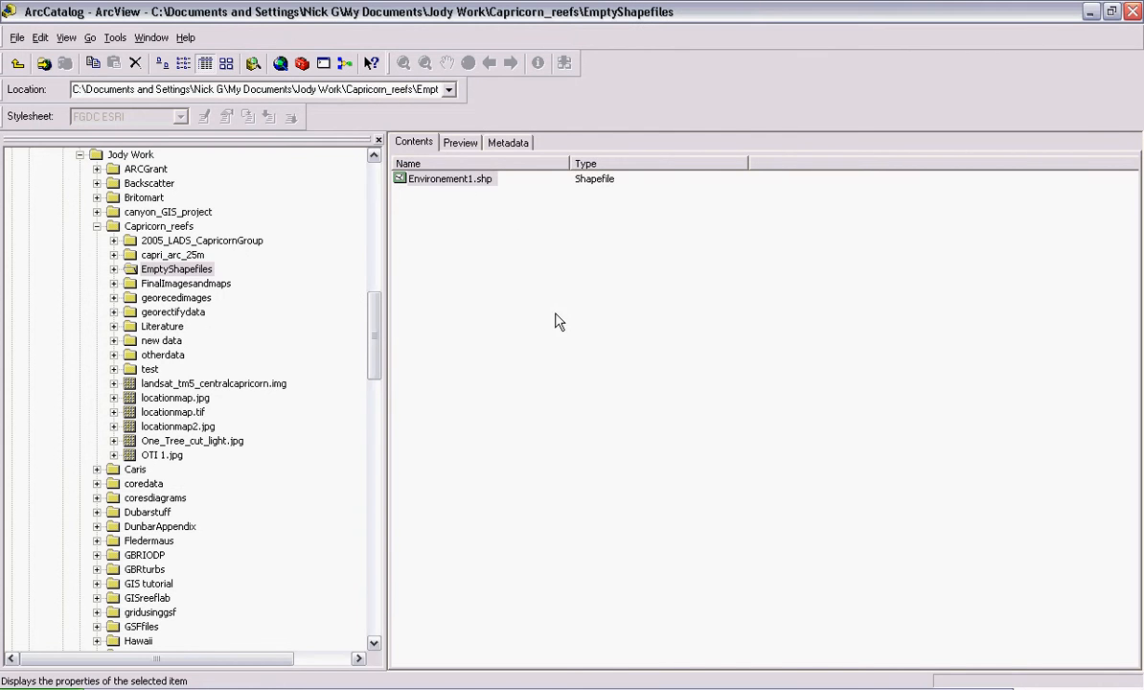
Preview Environement1.shp as a table and look over its attribute columns.
left_click(448, 144)
left_click(588, 657)
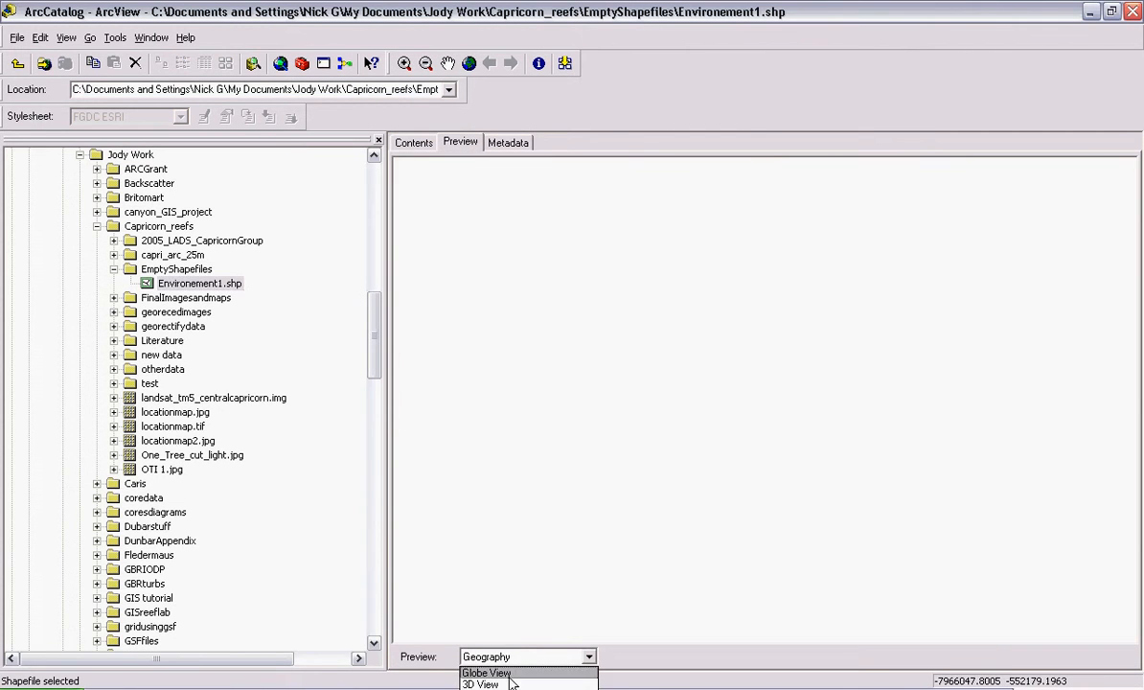
left_click(489, 670)
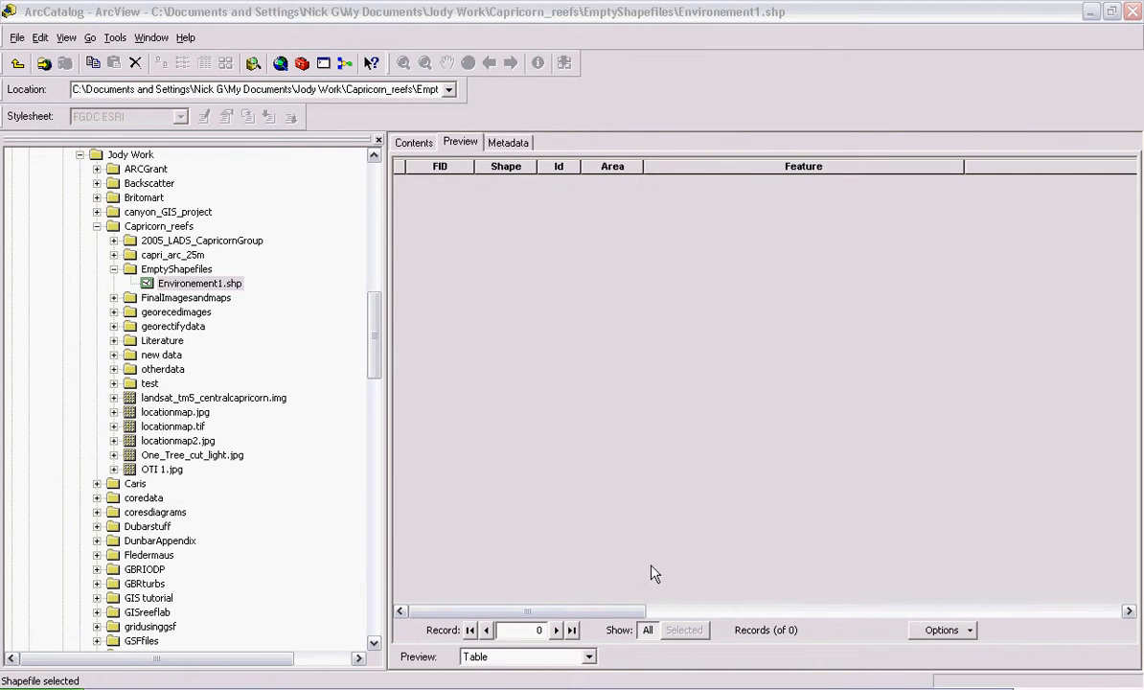
left_click(632, 612)
left_click_drag(633, 611, 609, 585)
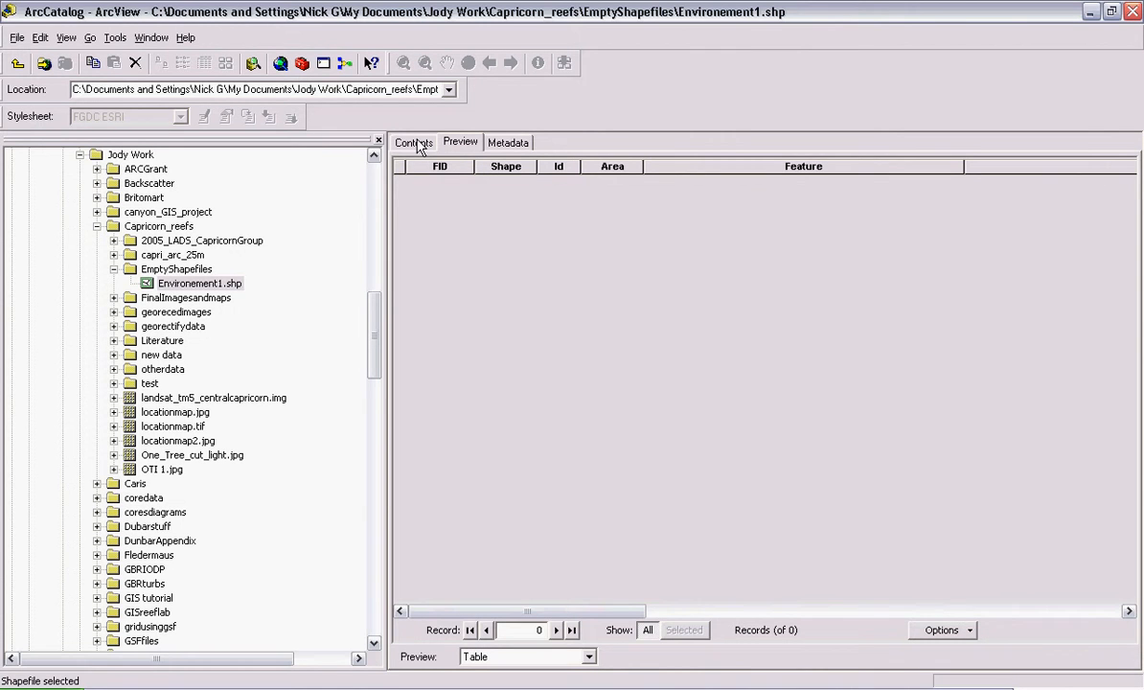
Switch to ArcMap and add Environement1.shp from the EmptyShapefiles folder to the finalmap document, dismissing the coordinate system warning.
left_click(1091, 13)
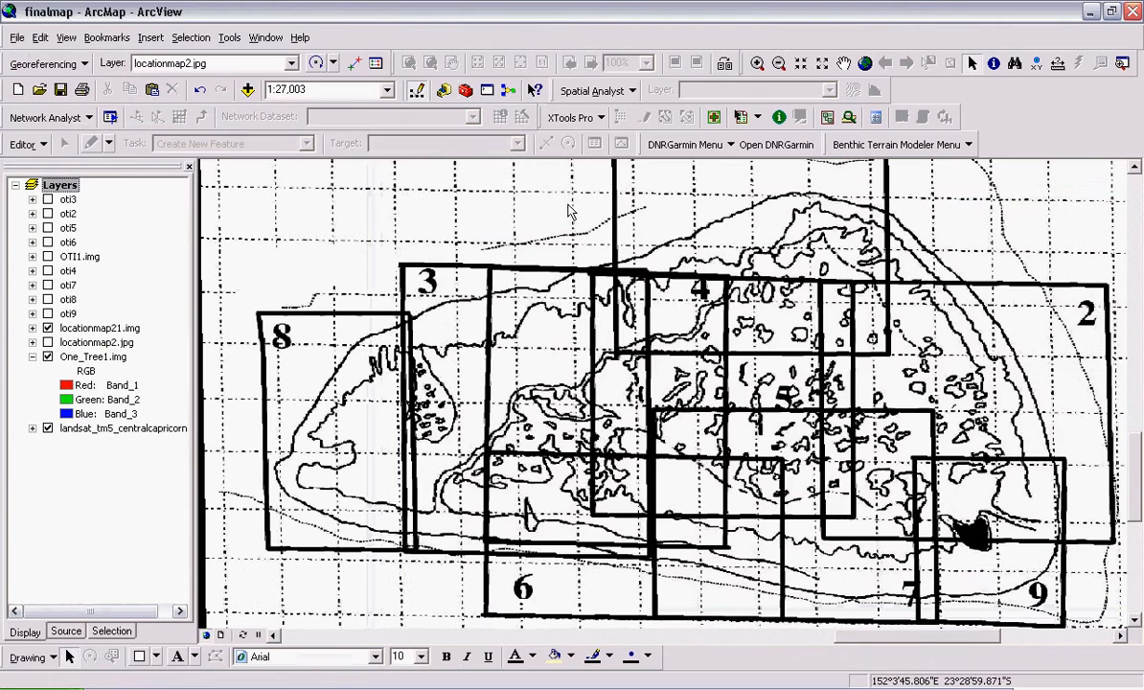
left_click(248, 89)
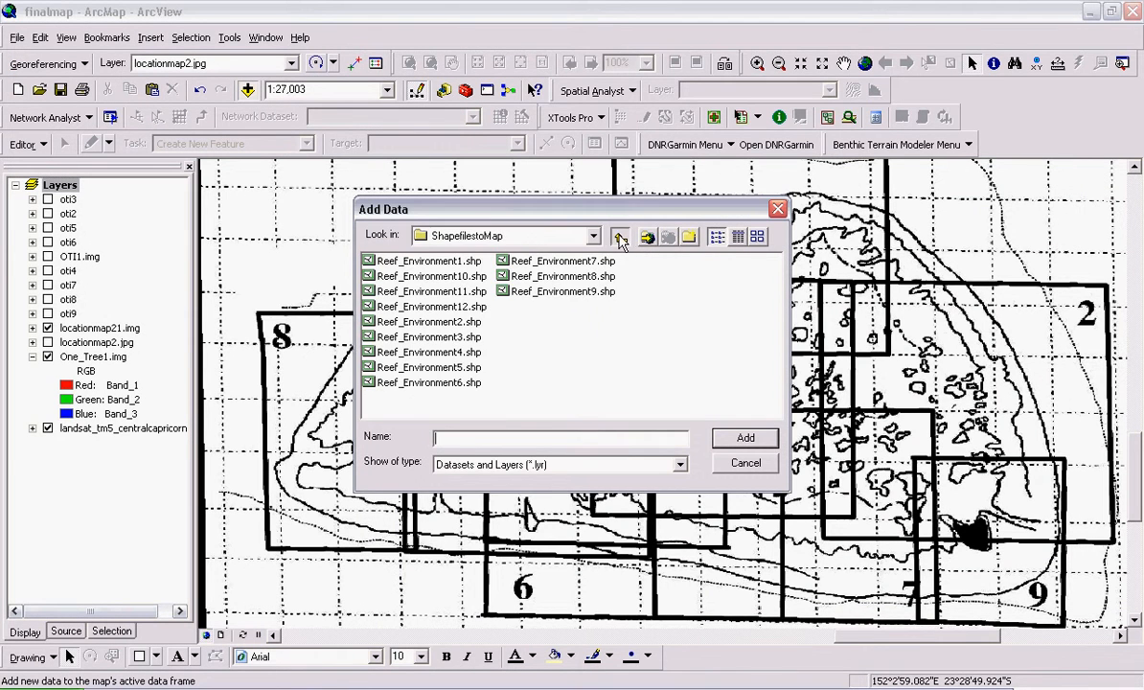
left_click(620, 238)
left_click(620, 237)
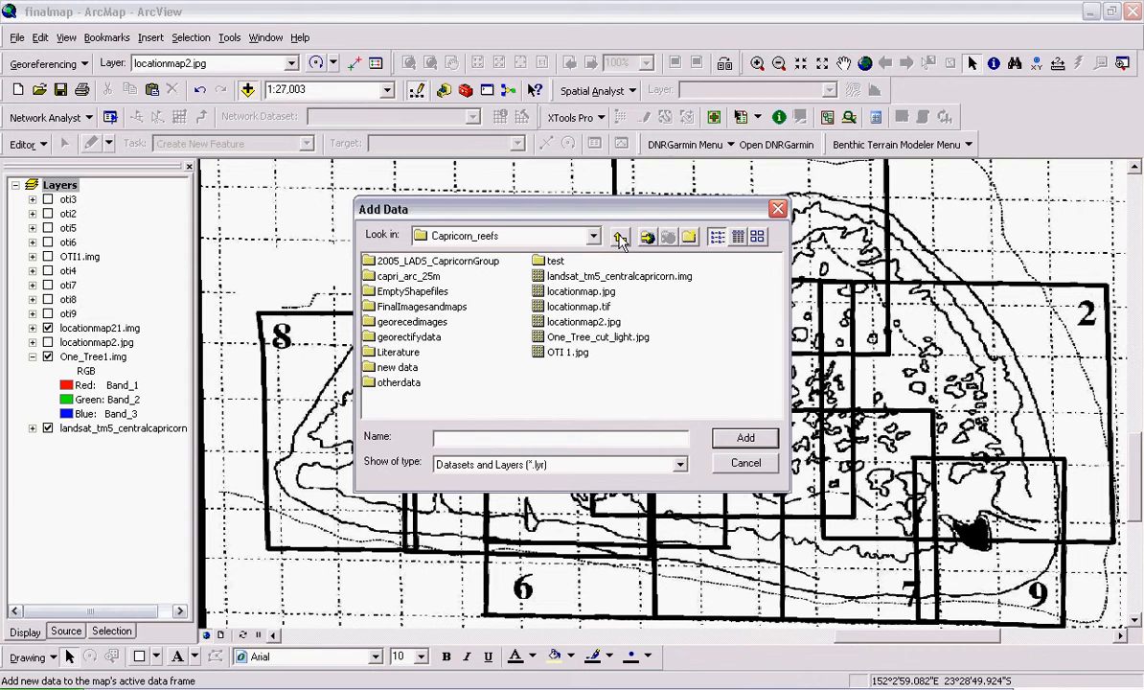
double_click(393, 289)
double_click(382, 261)
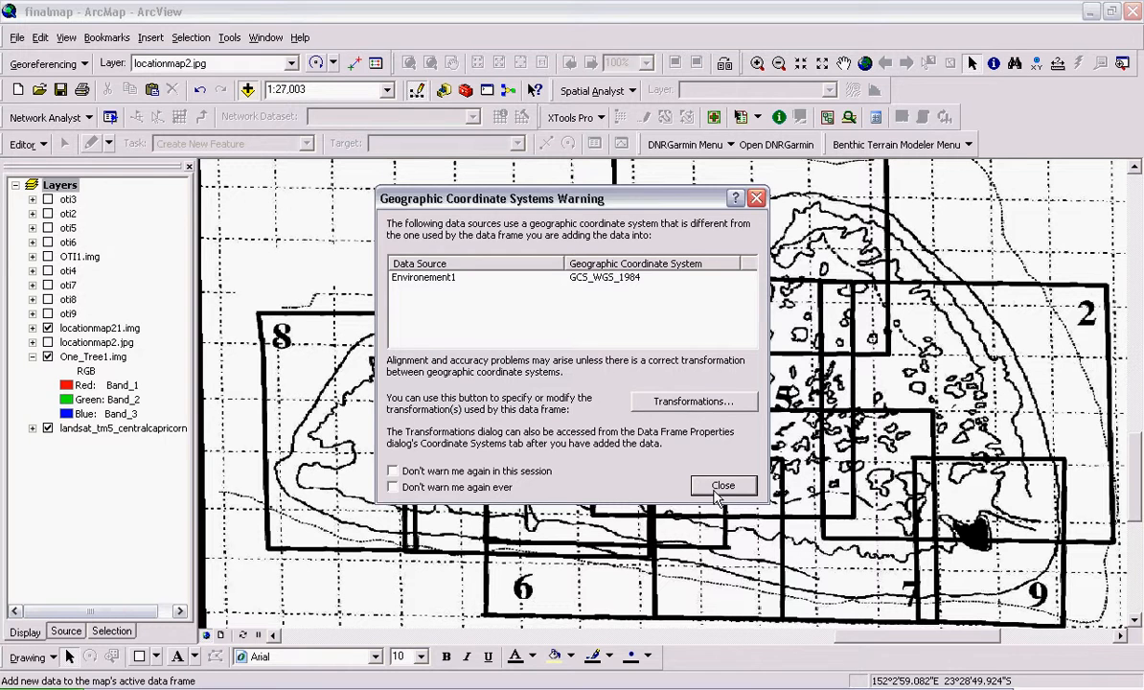
left_click(721, 486)
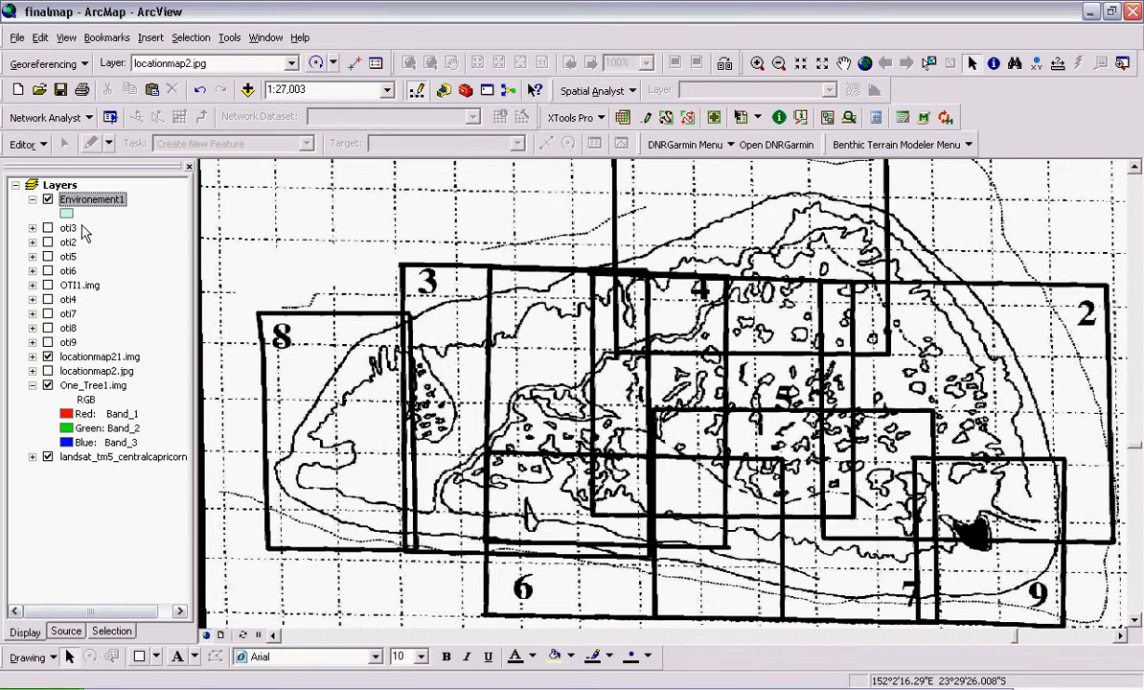
Examine the attribute table columns of the Environement1 layer and close the table.
right_click(103, 203)
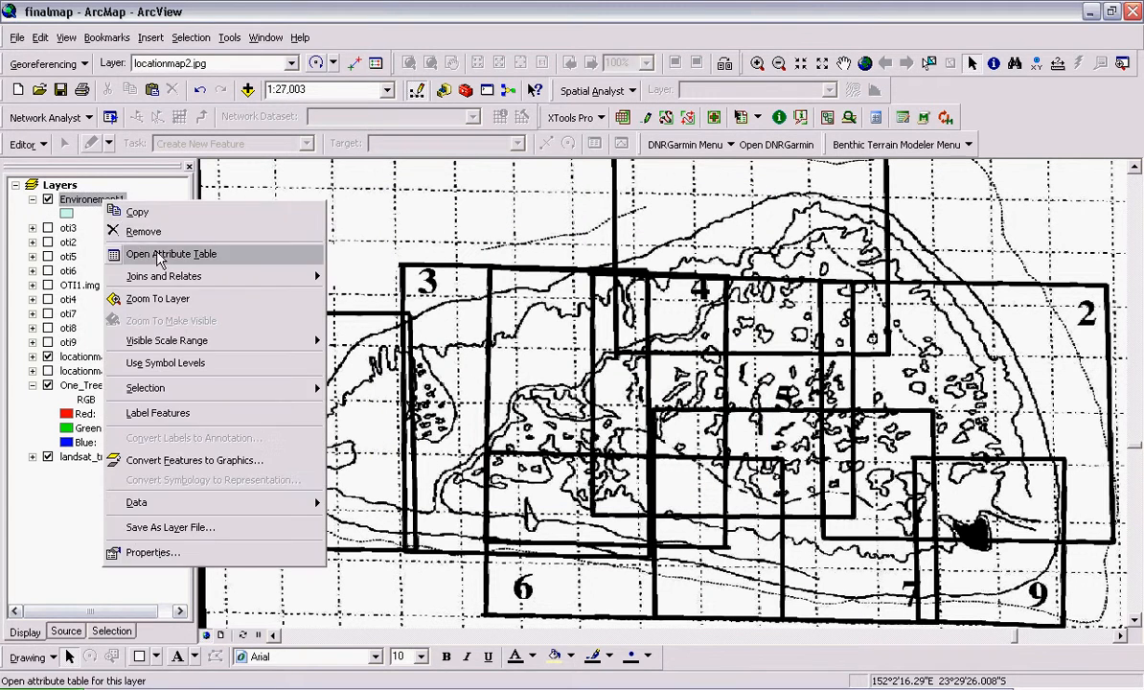
left_click(144, 247)
left_click_drag(496, 173, 393, 237)
left_click(1008, 237)
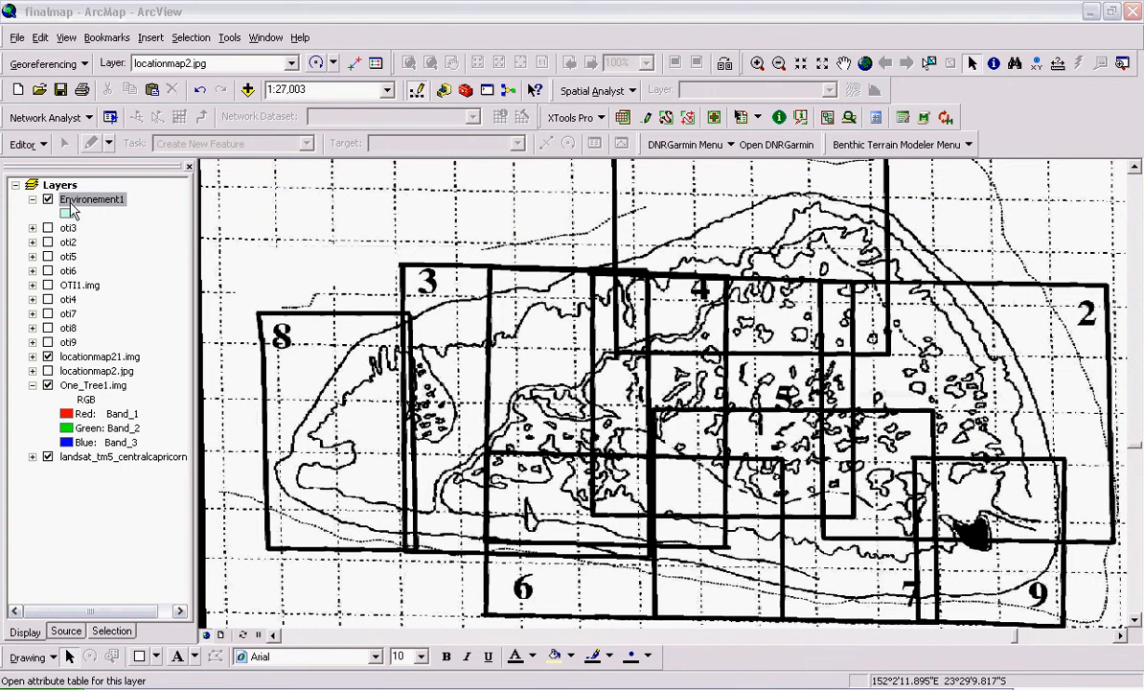
right_click(77, 201)
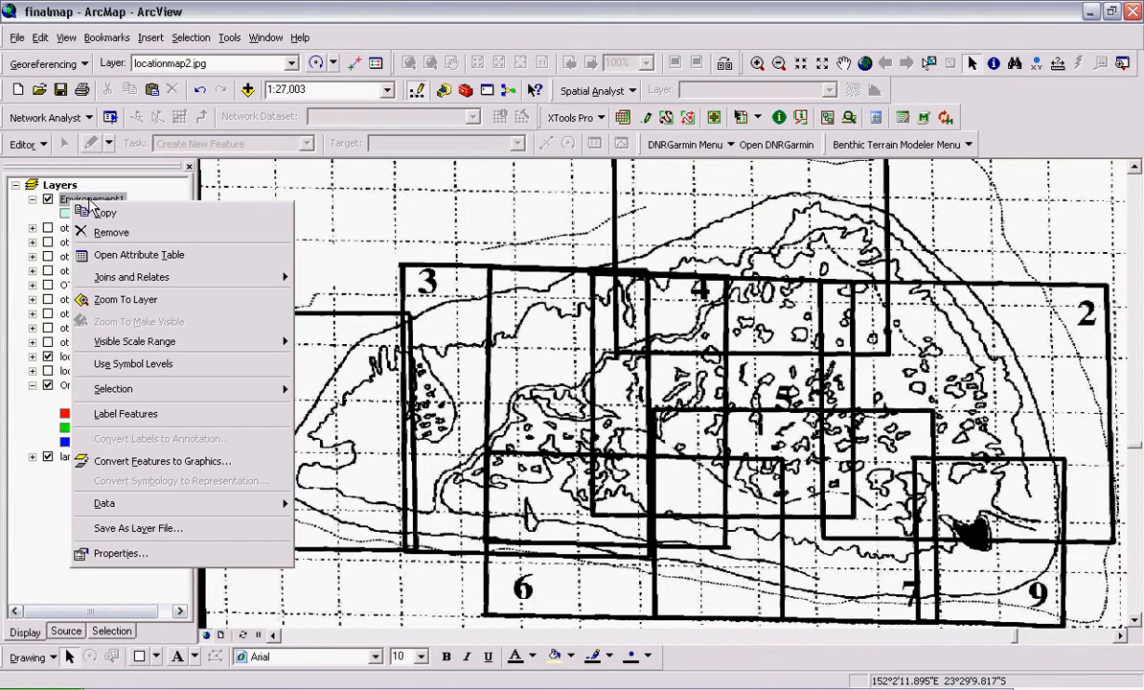
left_click(131, 255)
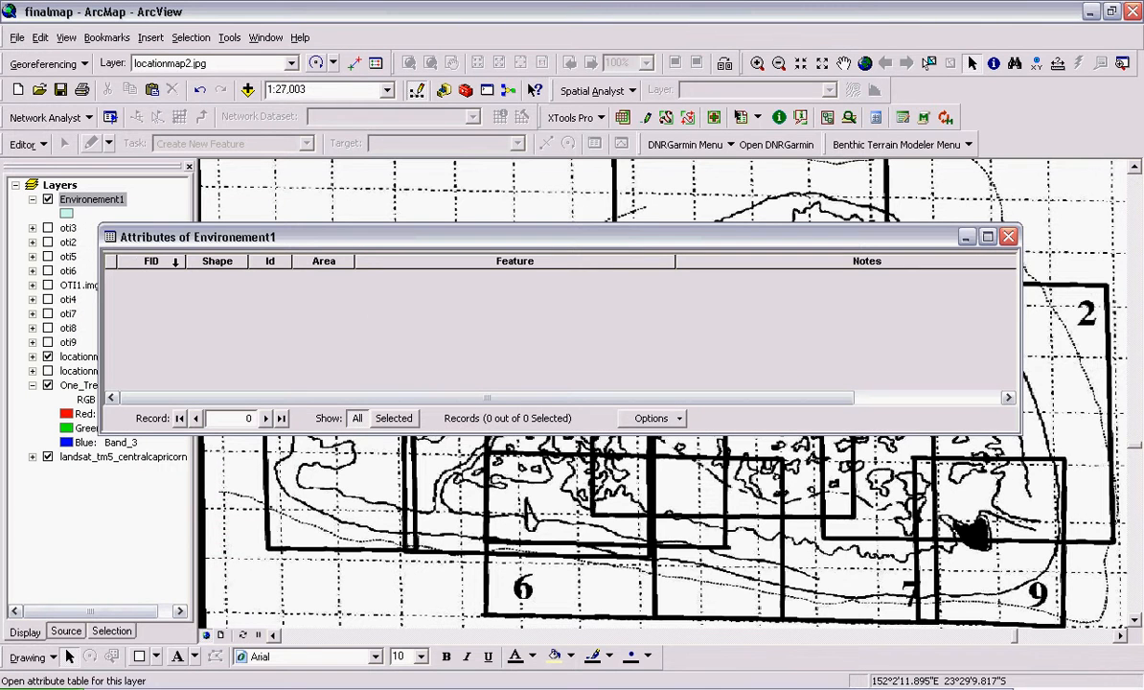
left_click_drag(720, 397, 618, 421)
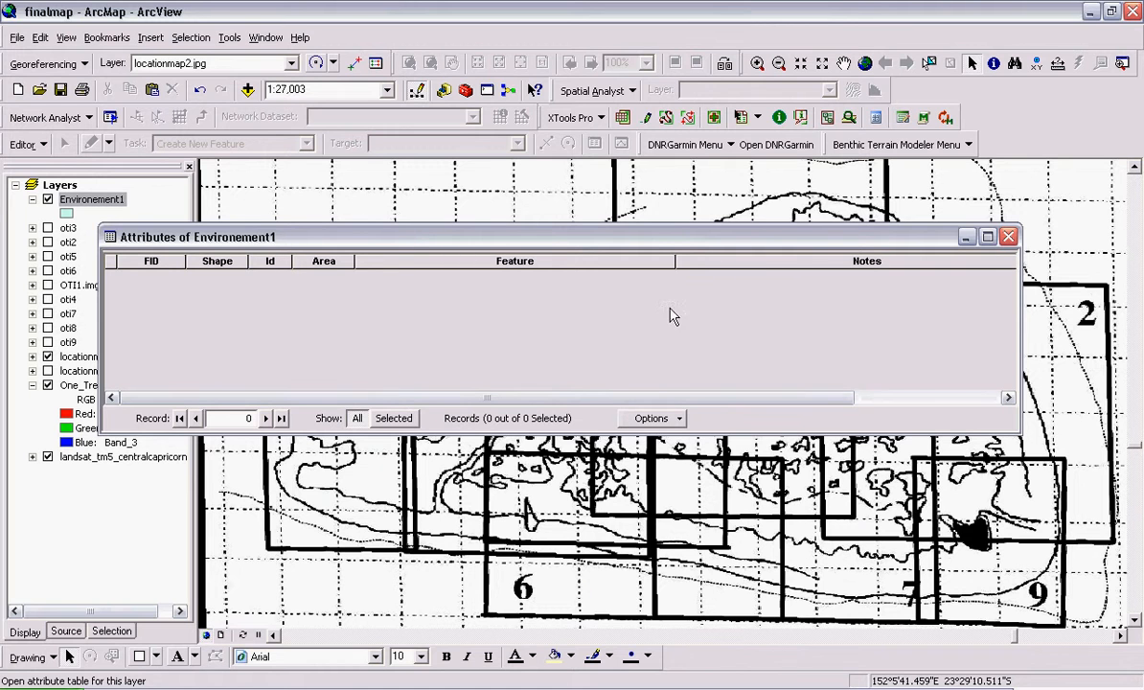
left_click(1009, 236)
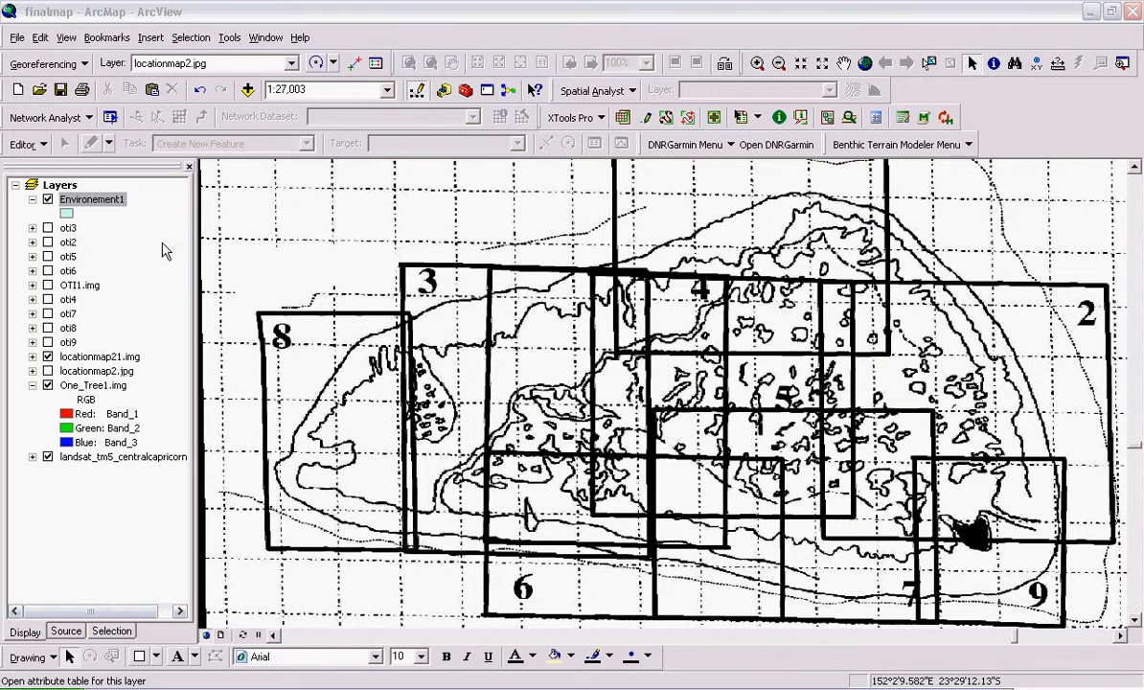
Open the Environement1 layer's attribute table and try to add a field to it.
right_click(102, 199)
left_click(155, 252)
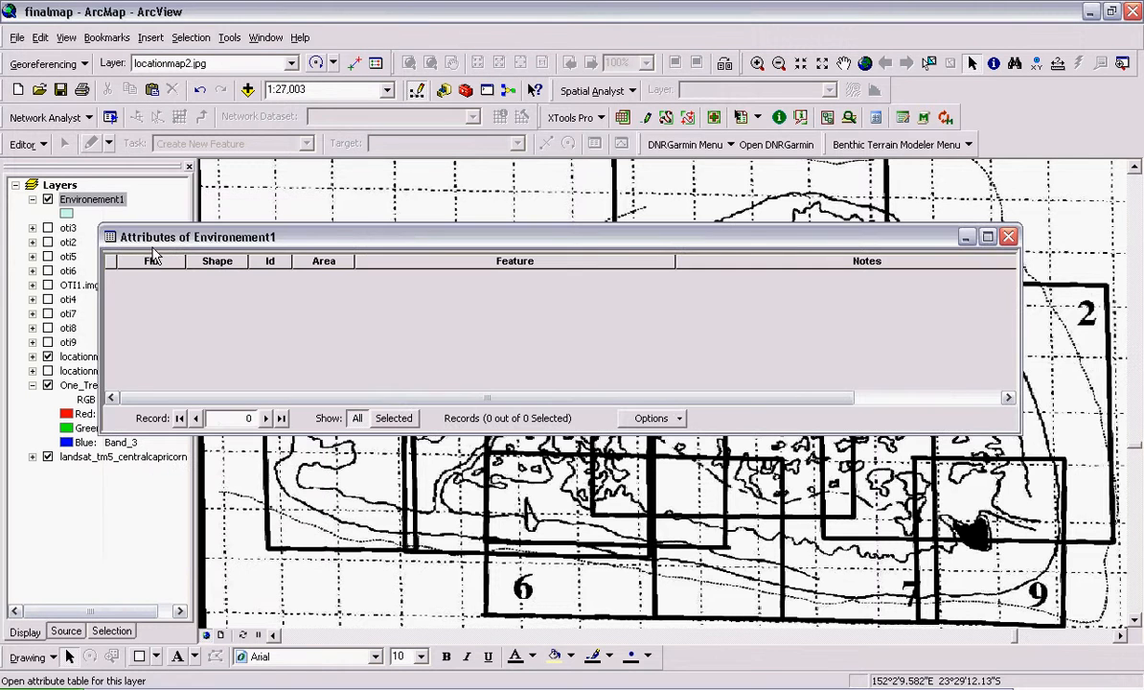
left_click(672, 421)
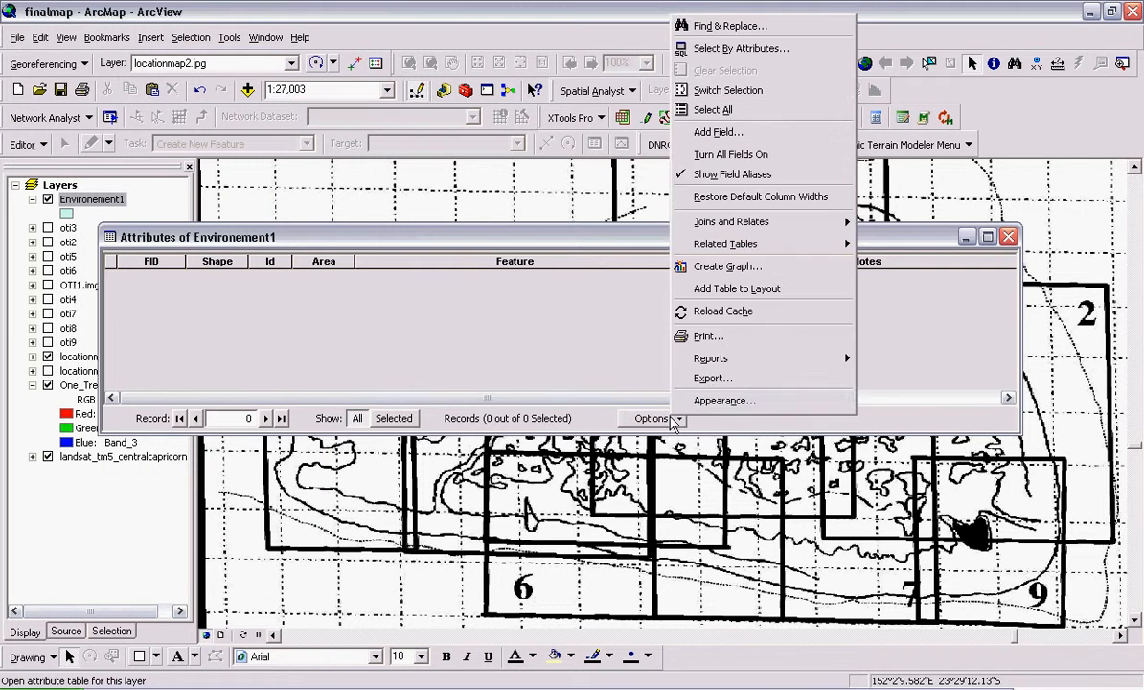
left_click(717, 134)
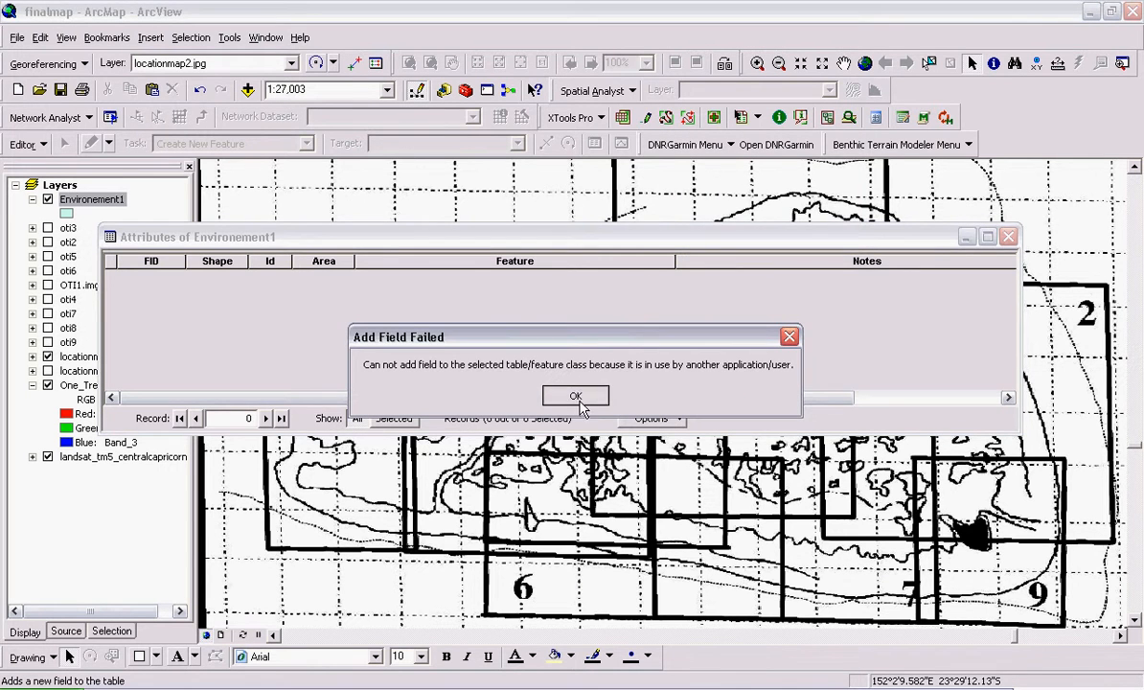
left_click(578, 395)
Select the EmptyShapefiles folder in ArcCatalog to release the shapefile, and check that ArcMap's Add Field dialog opens for Environement1.
key("alt+Tab")
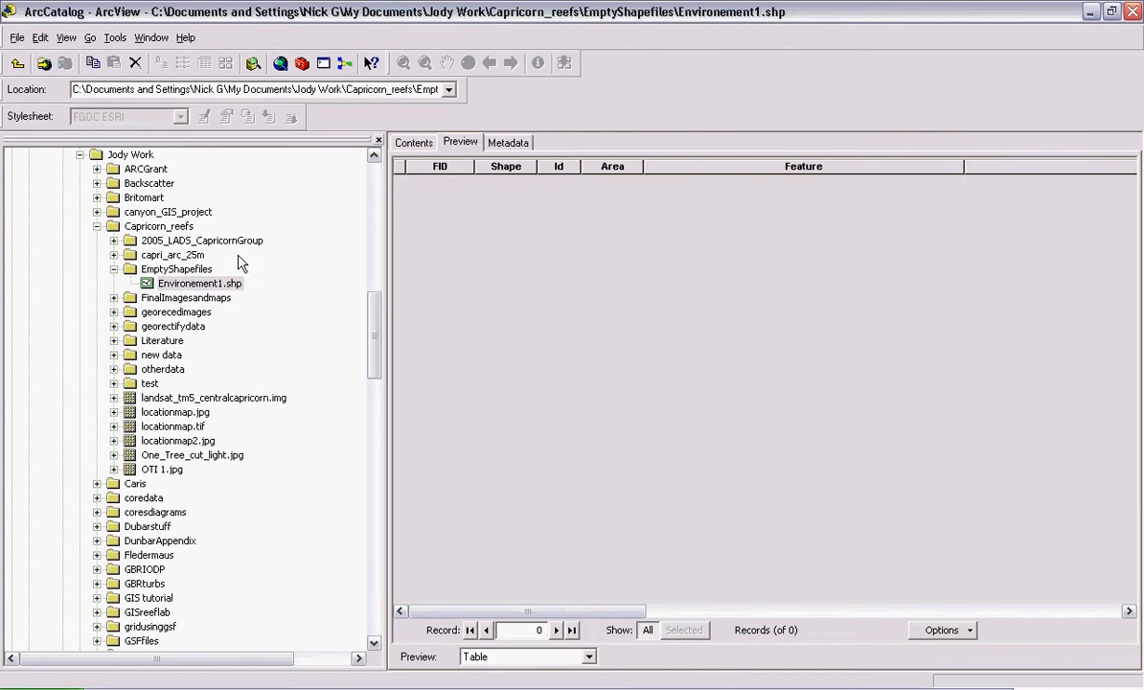
left_click(198, 273)
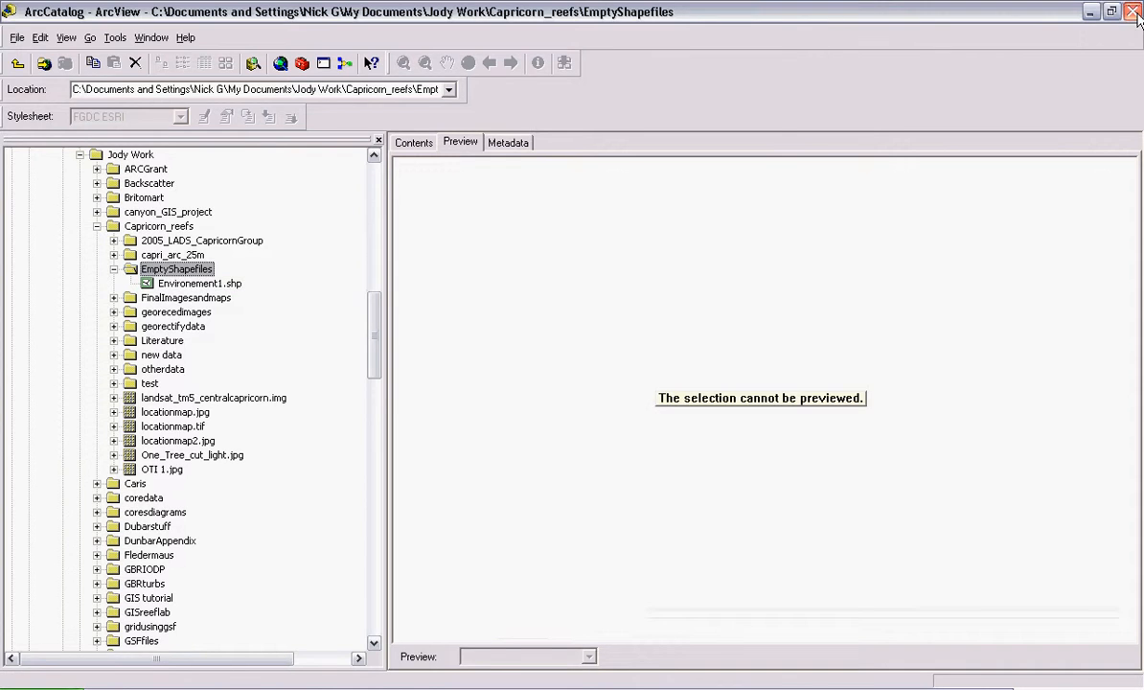
key("alt+Tab")
left_click(647, 419)
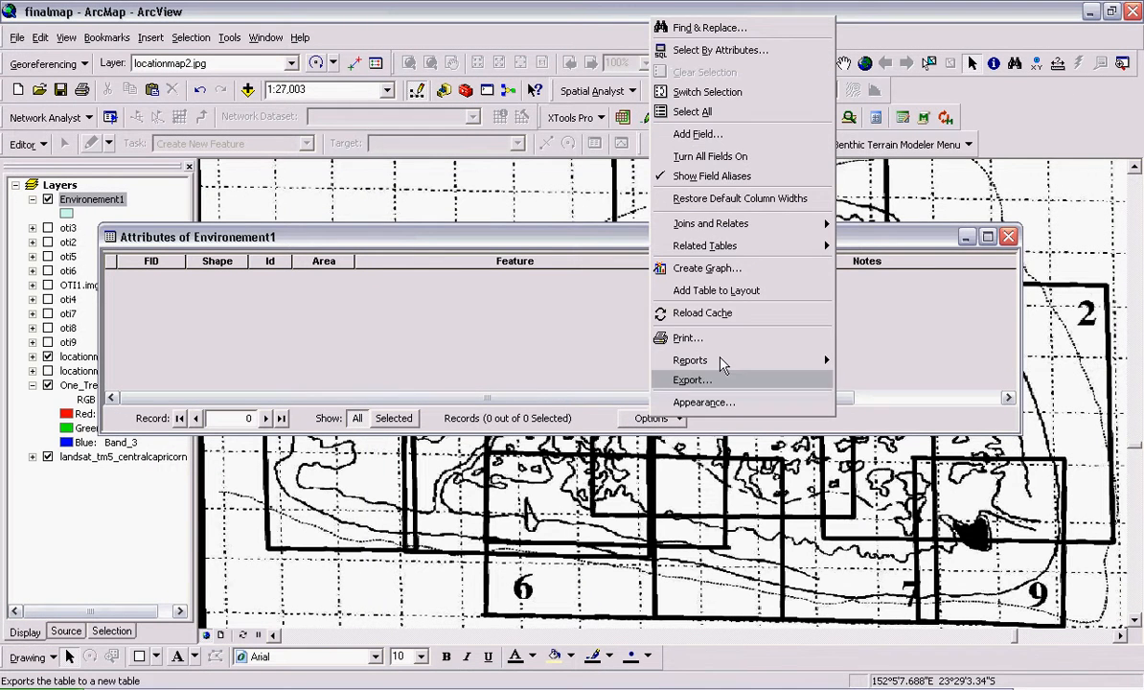
left_click(725, 137)
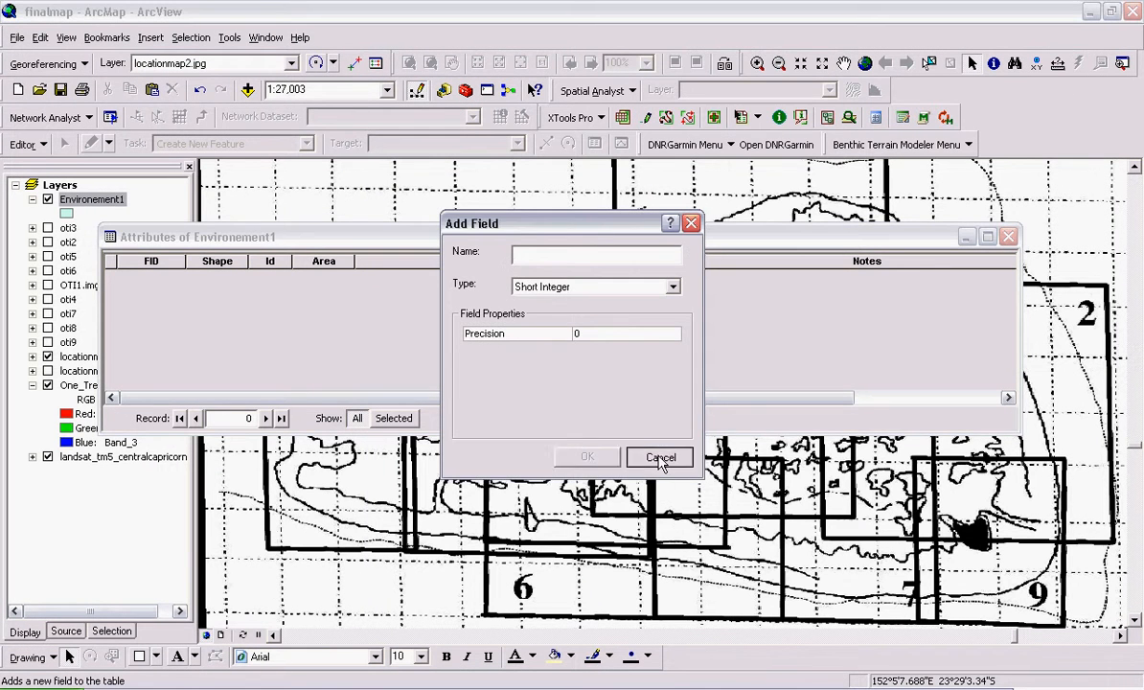
left_click(660, 457)
Add a Date field named date to the Environement1 table, accept the automatic rename to date_, and close the table.
left_click_drag(595, 239, 621, 259)
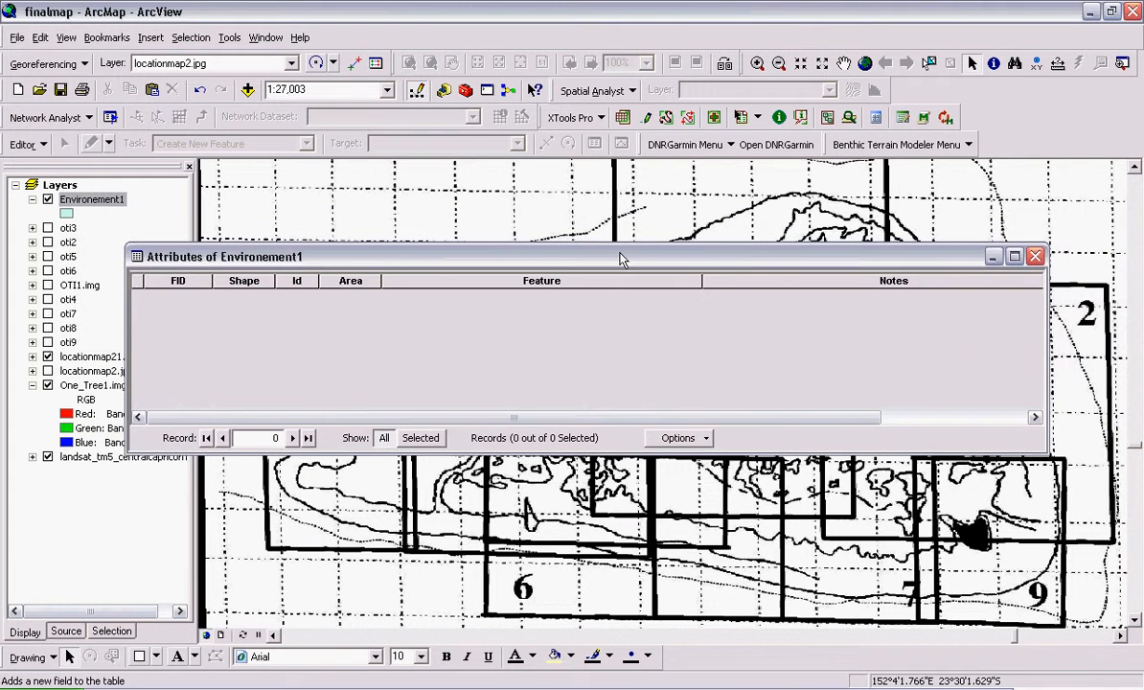
left_click(677, 438)
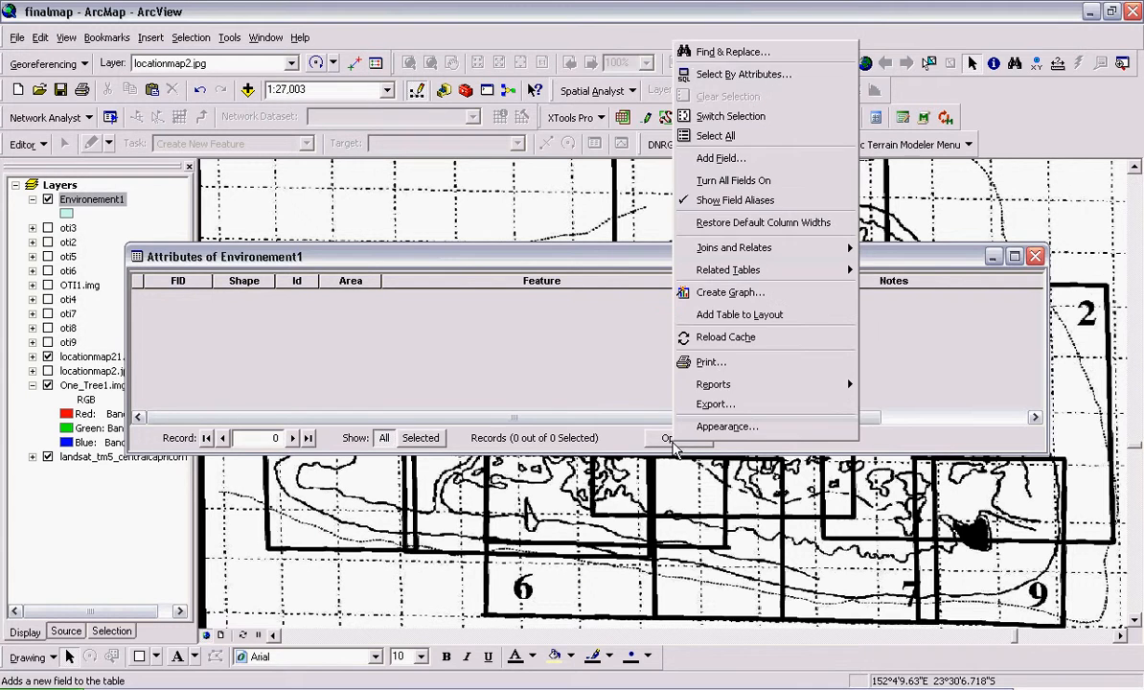
left_click(721, 158)
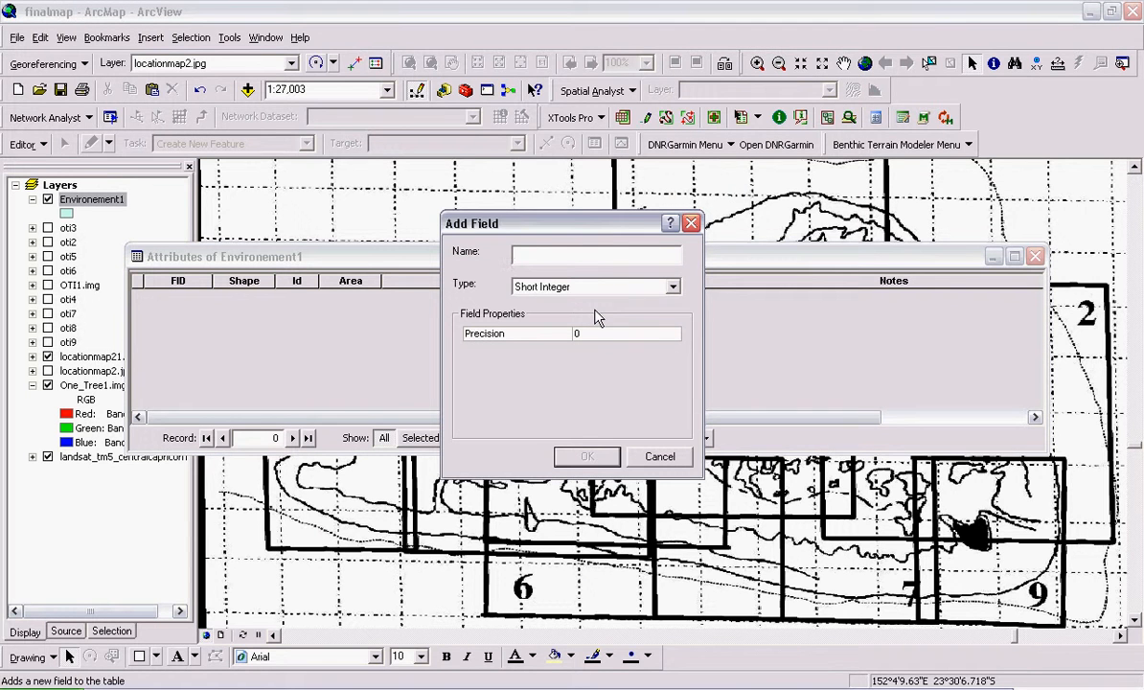
type("date")
left_click(672, 287)
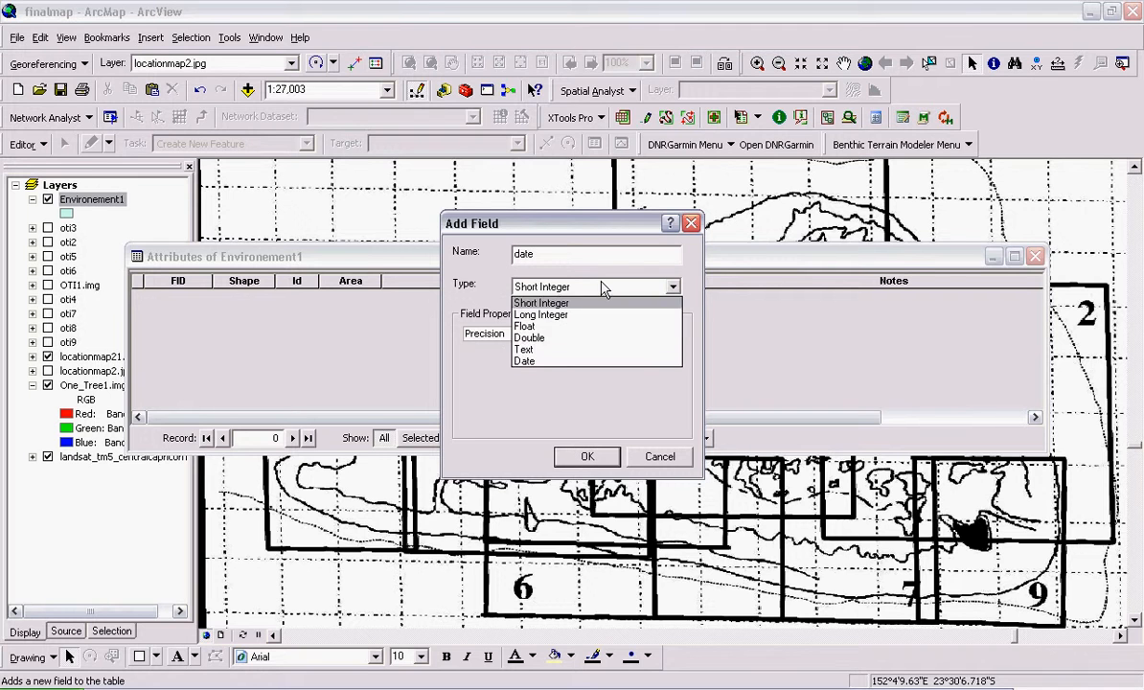
left_click(618, 359)
left_click(586, 456)
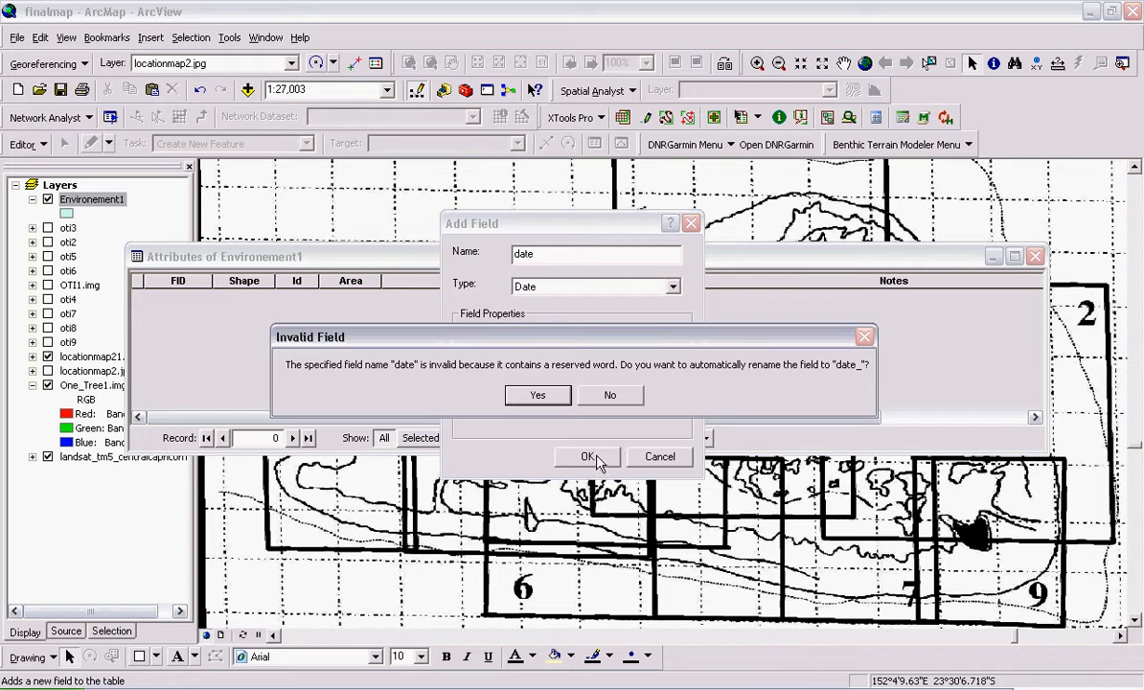
left_click(540, 397)
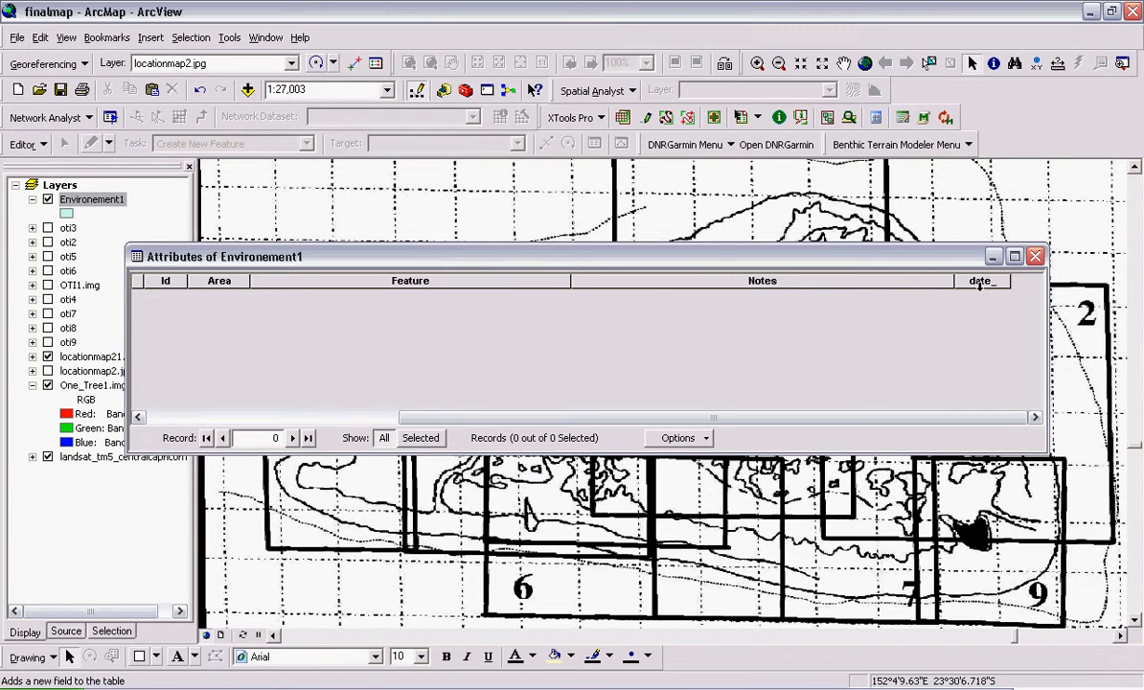
left_click_drag(625, 418, 397, 422)
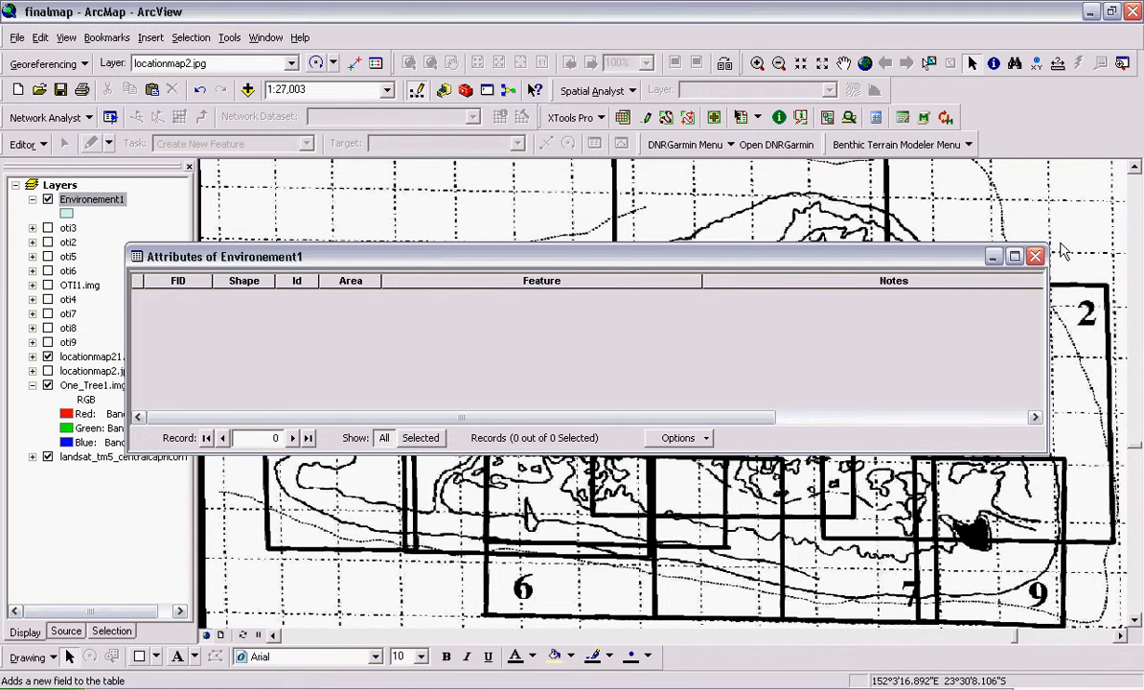
left_click(1035, 256)
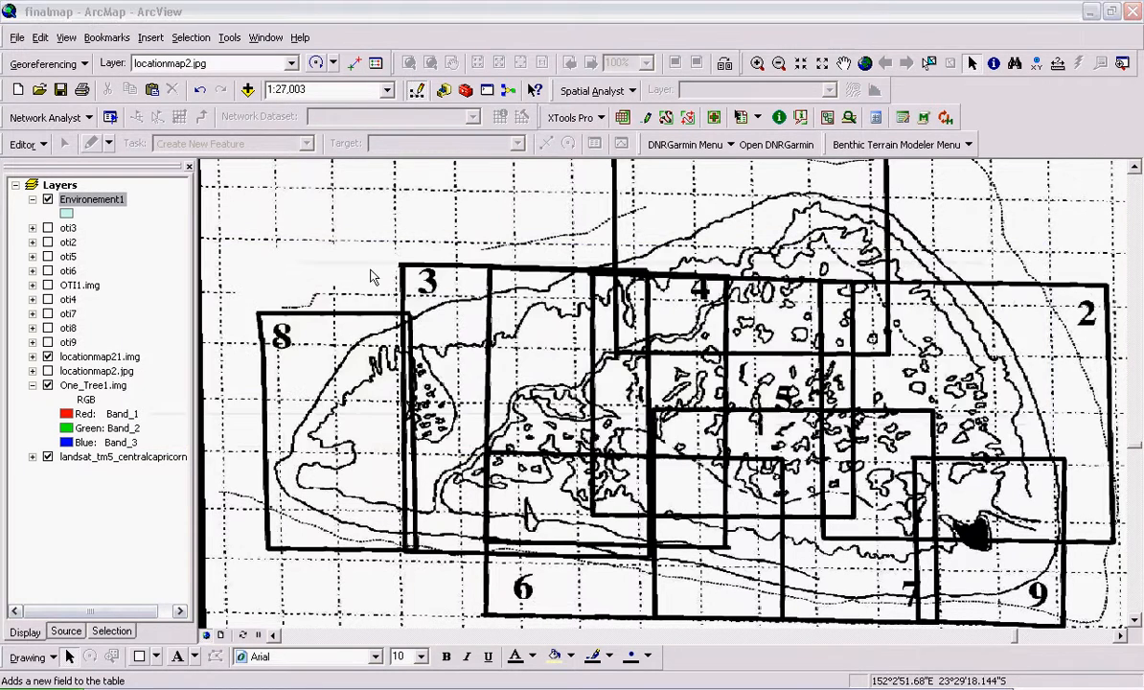